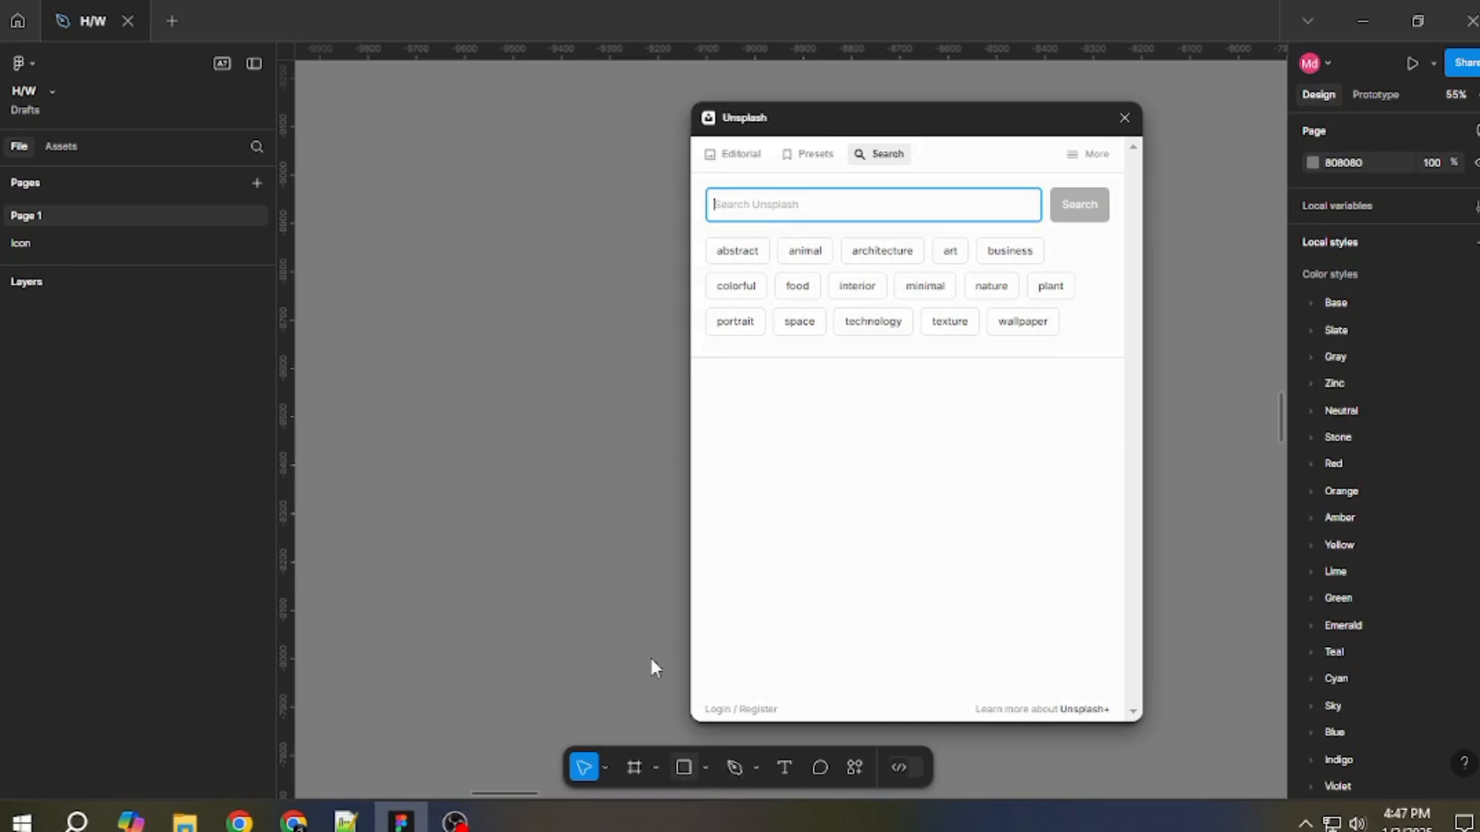
Draw a rectangle about 275 × 320 on the empty canvas and move it to about X -9755, Y -8753.
drag(537, 510, 405, 356)
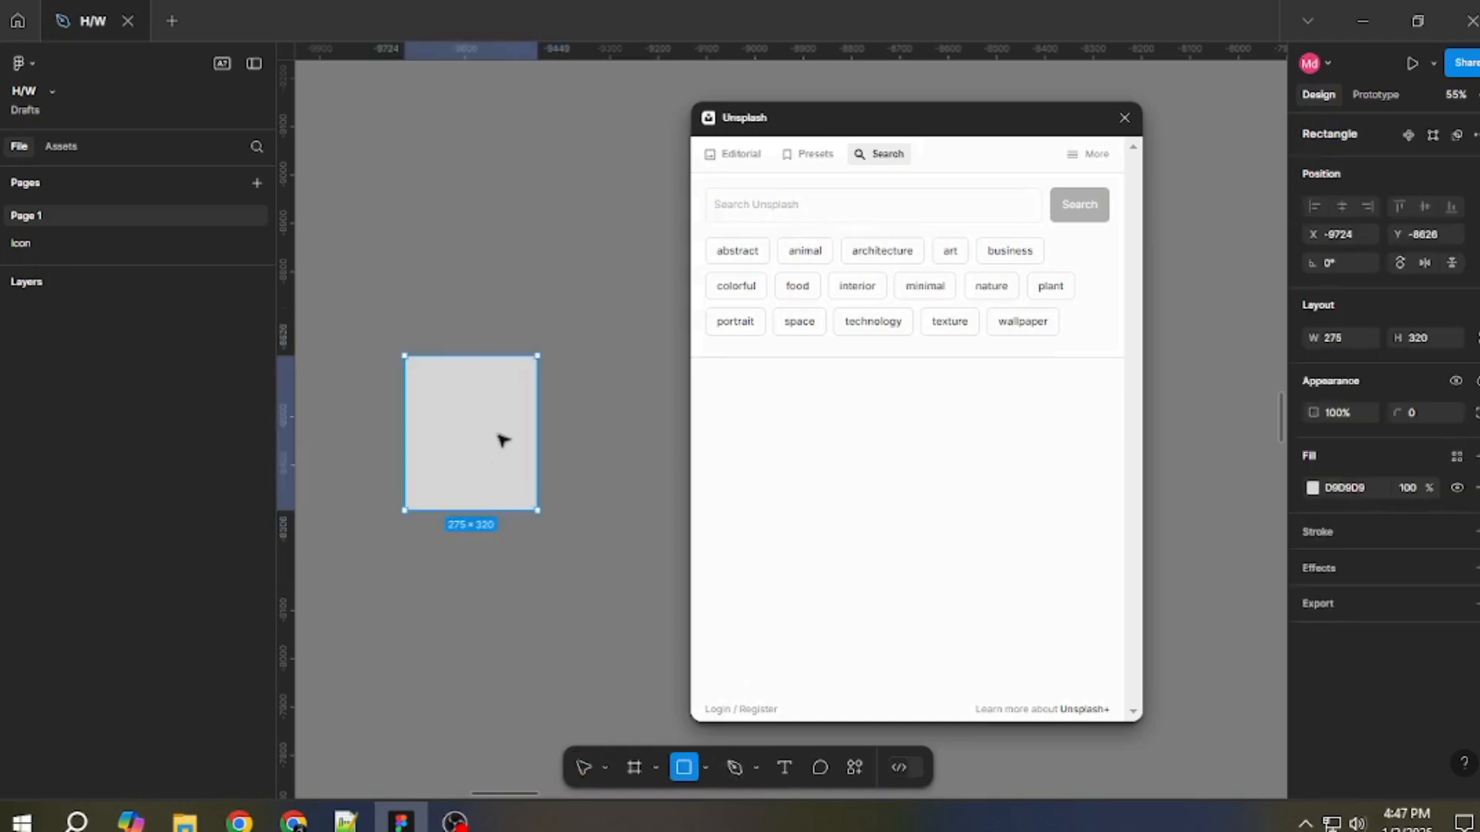
drag(495, 424, 480, 363)
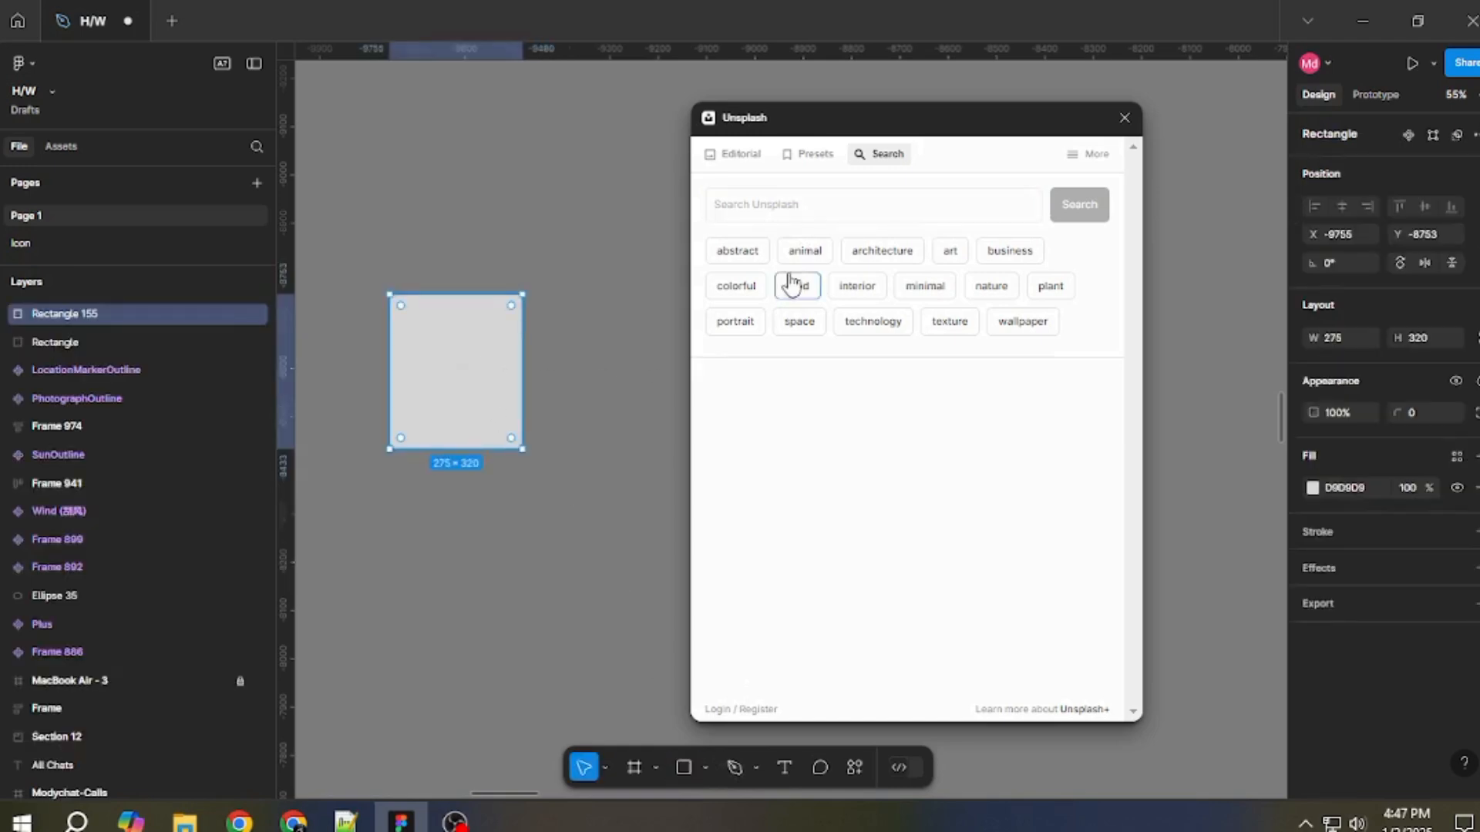
Search Unsplash for colorful photos, fill the rectangle with the stacked macarons photo, and close the plugin.
click(720, 299)
click(1084, 205)
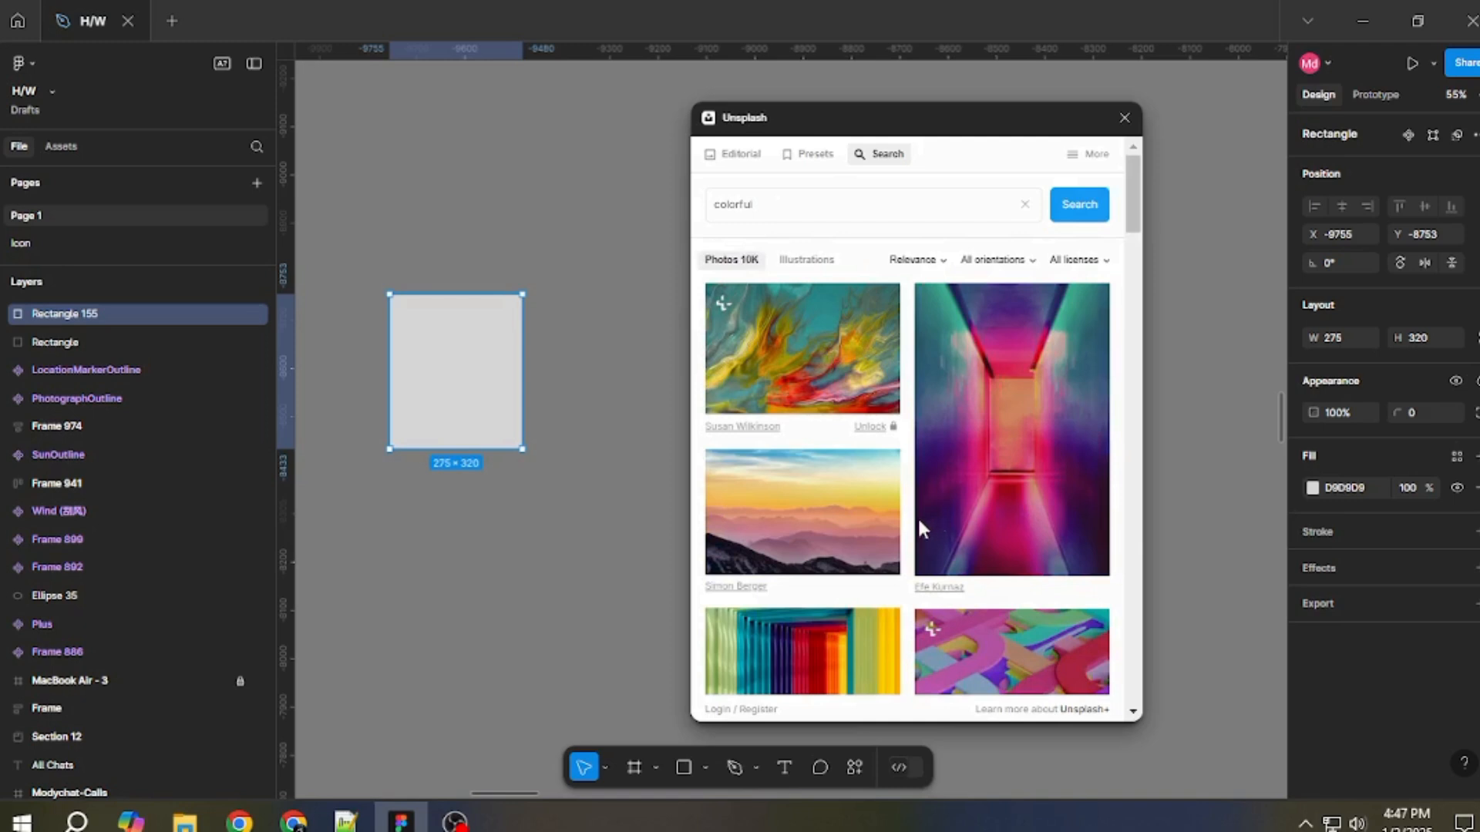
click(983, 651)
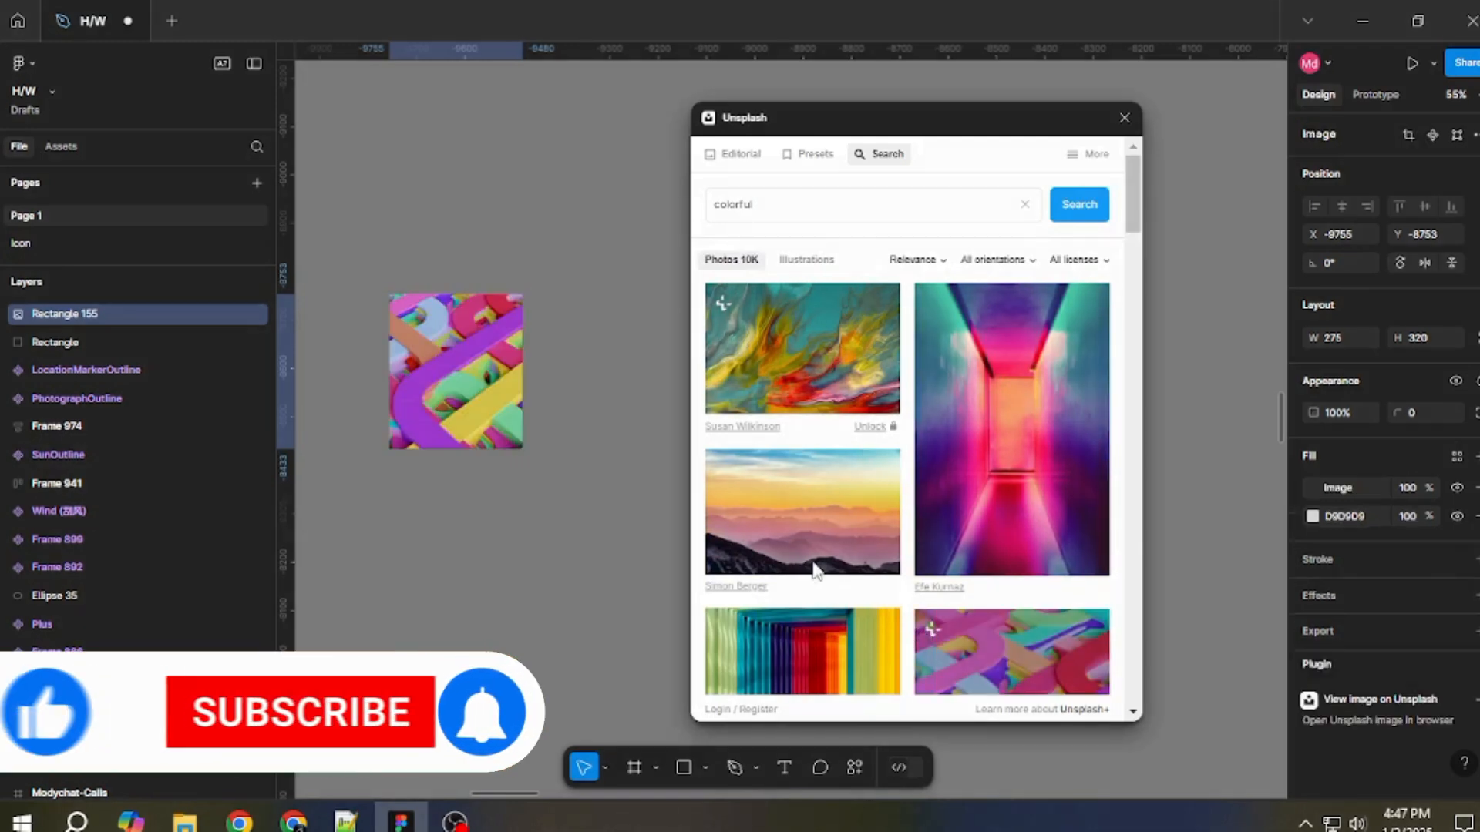
scroll(868, 657, down, 4)
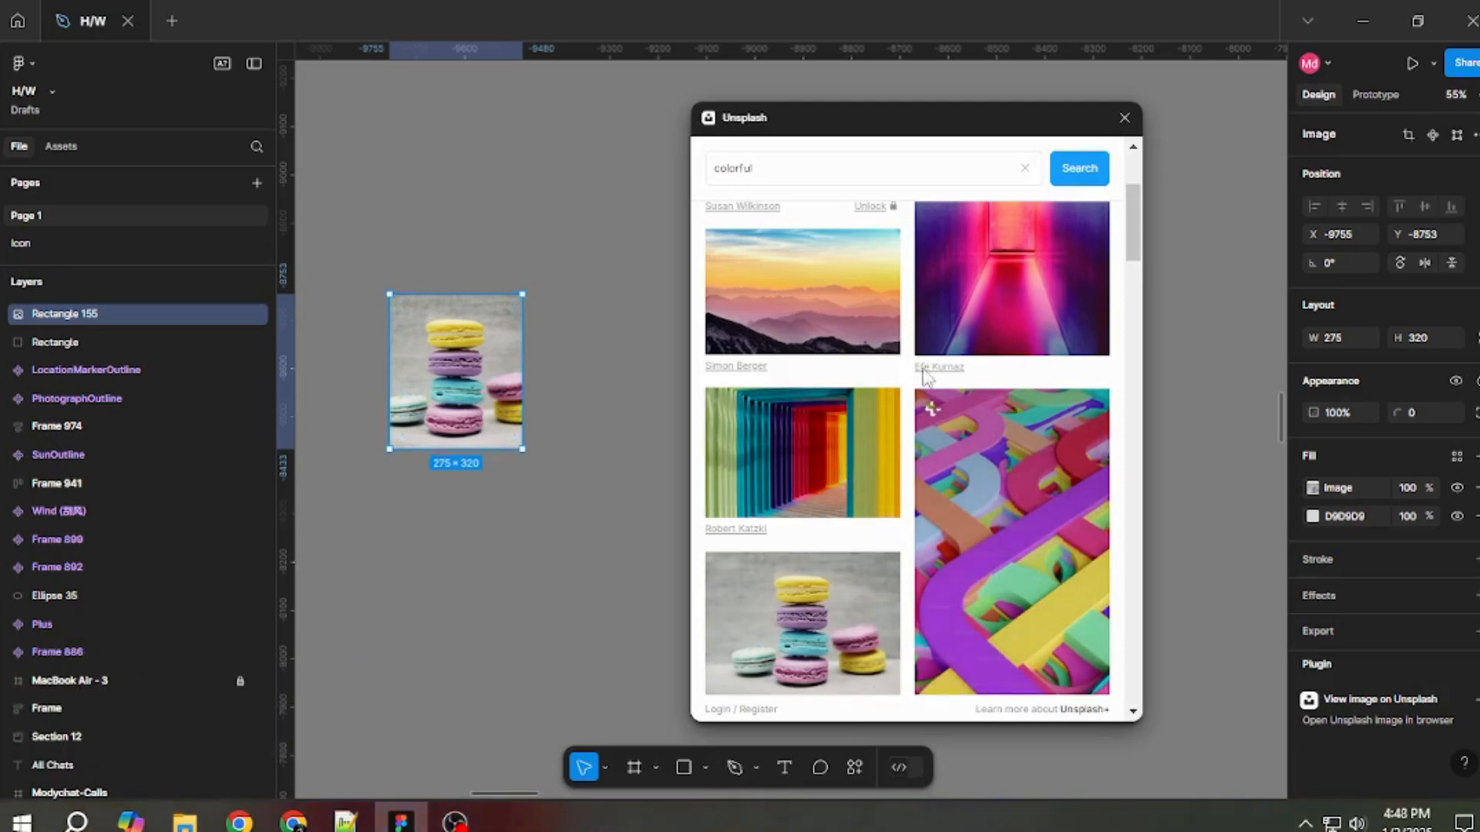
click(1128, 118)
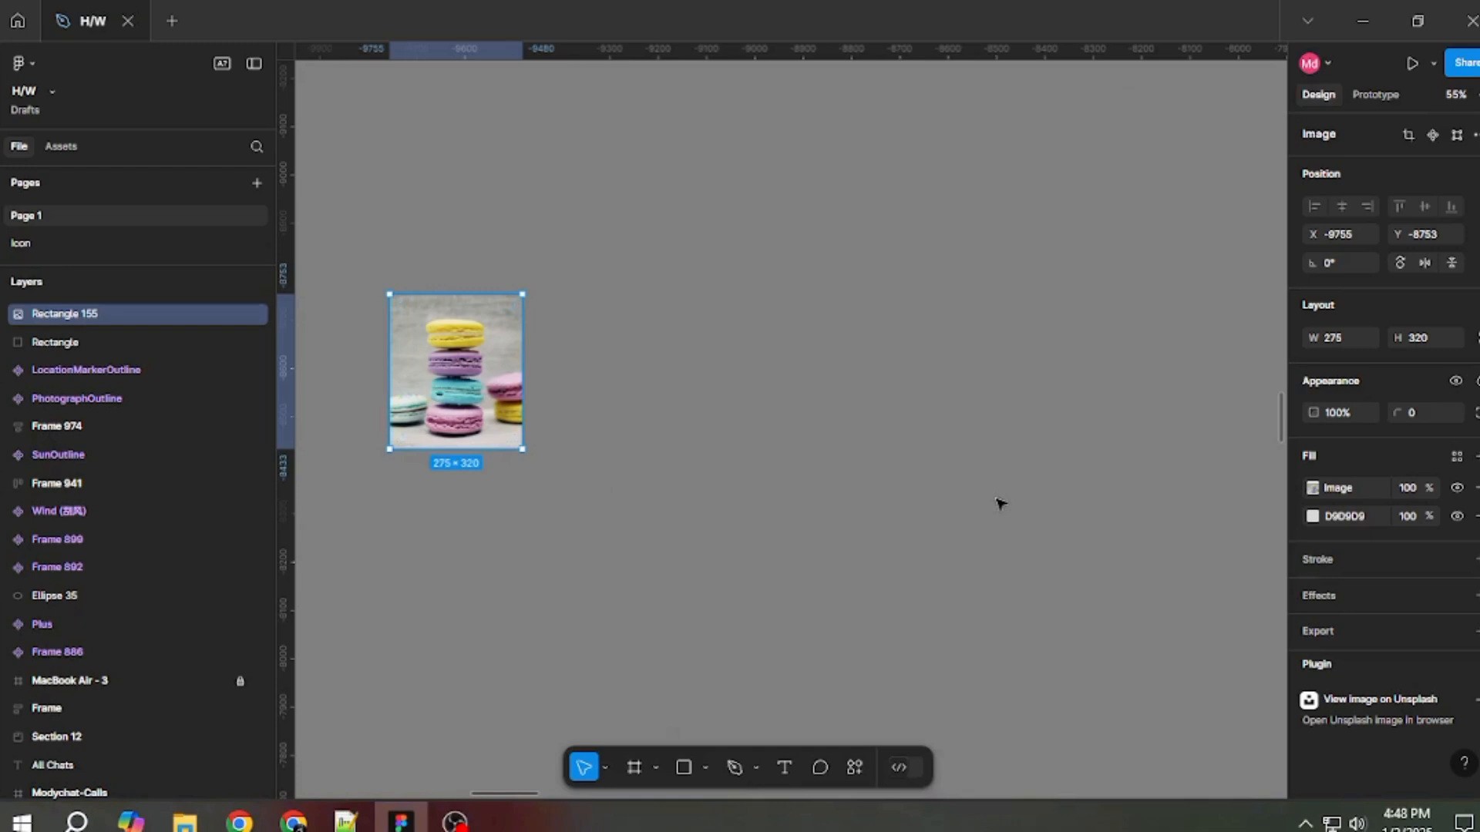
Find and launch the Iconify plugin, and browse the icons in its Material Symbols set.
click(855, 768)
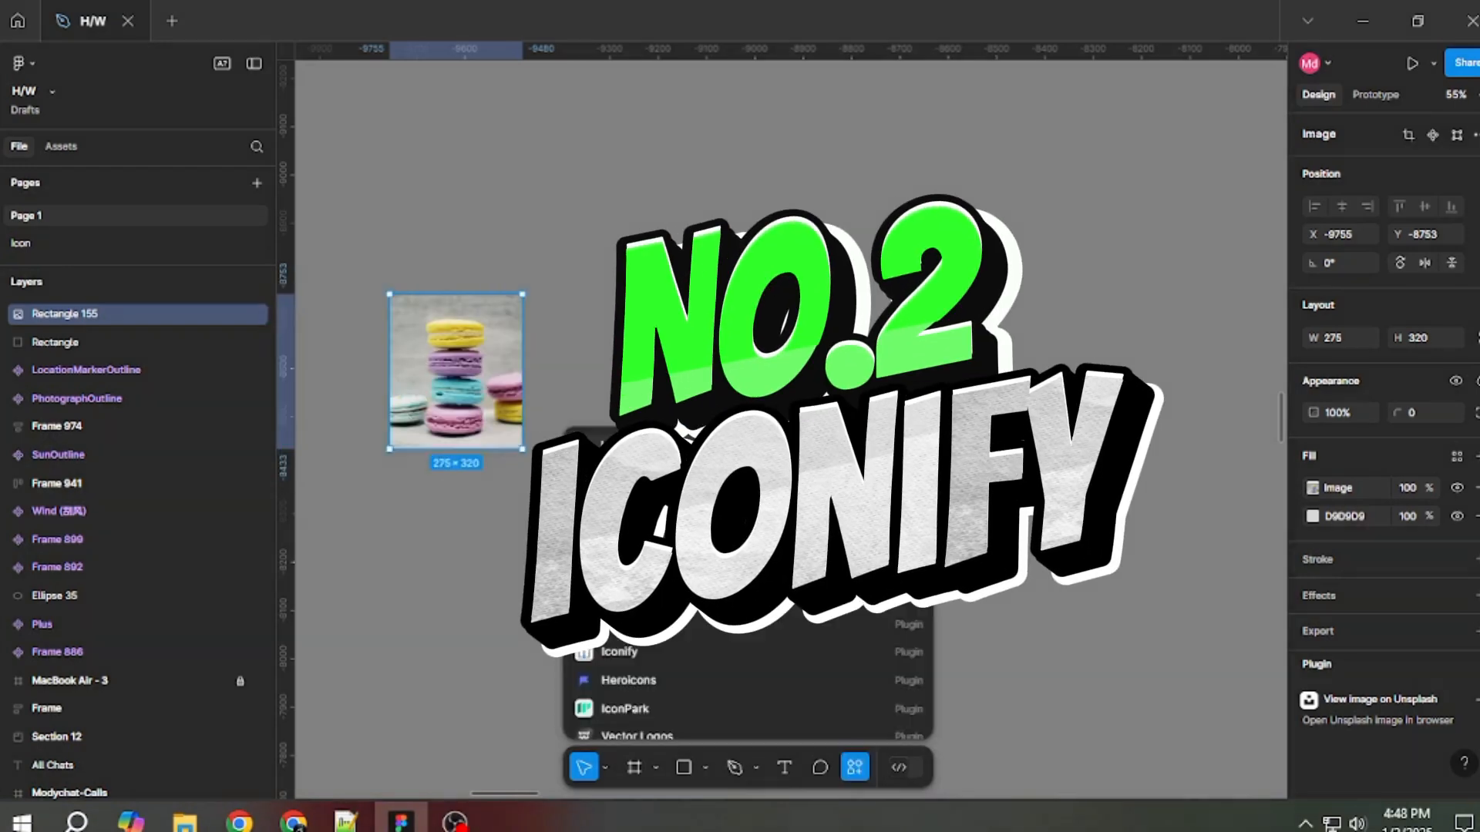
key(super+v)
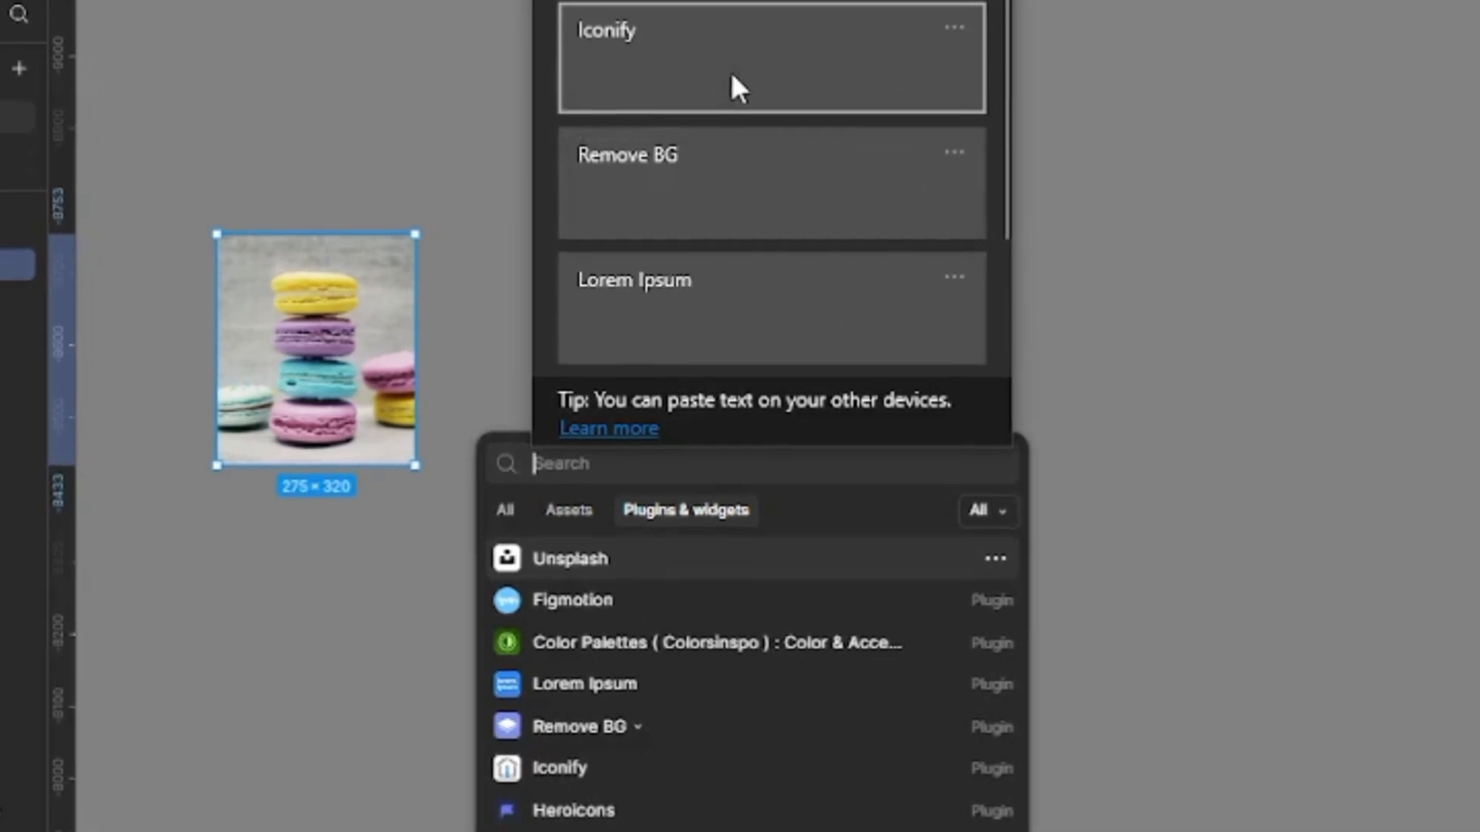
click(732, 77)
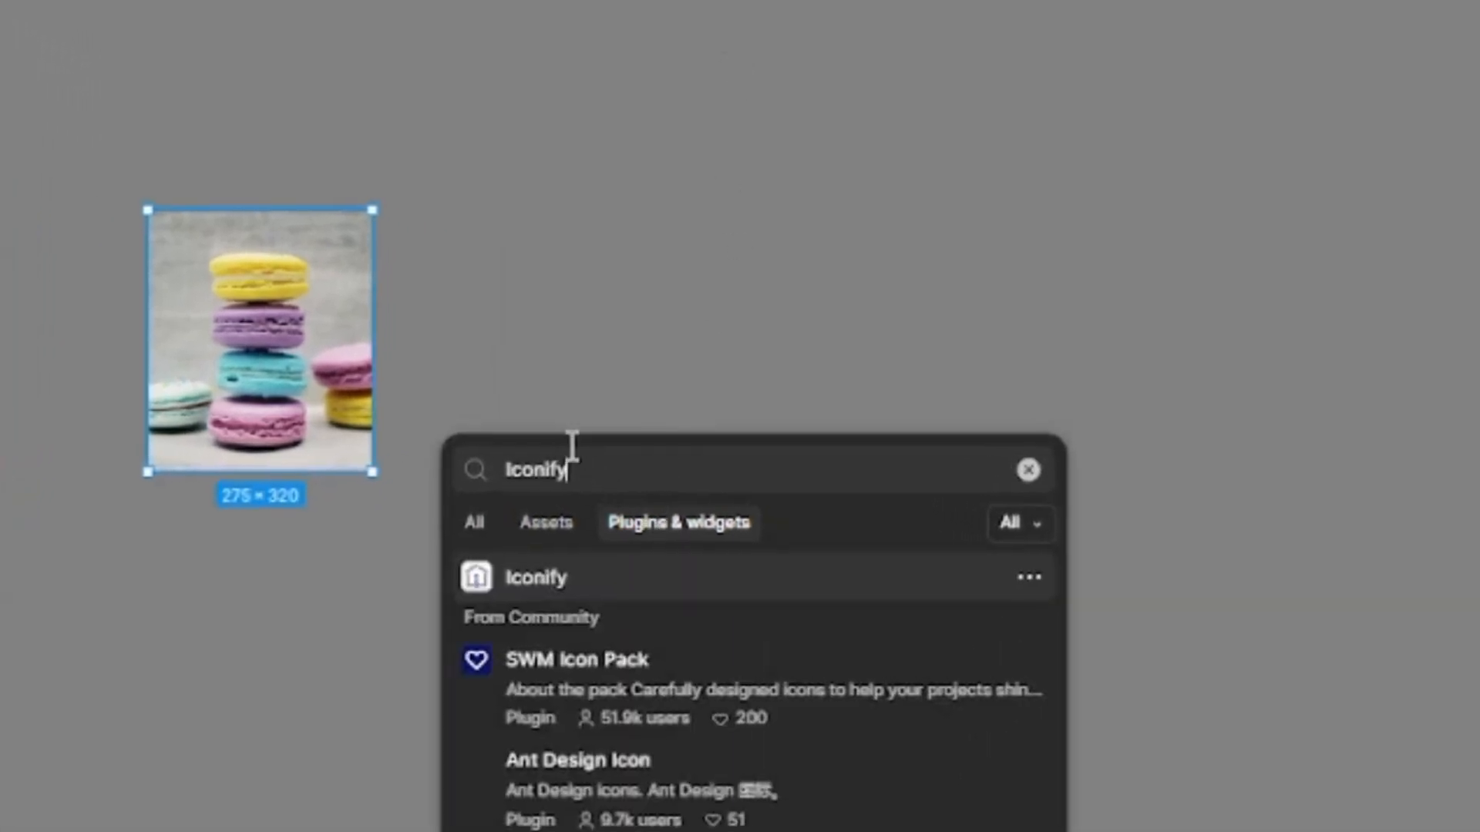
click(572, 585)
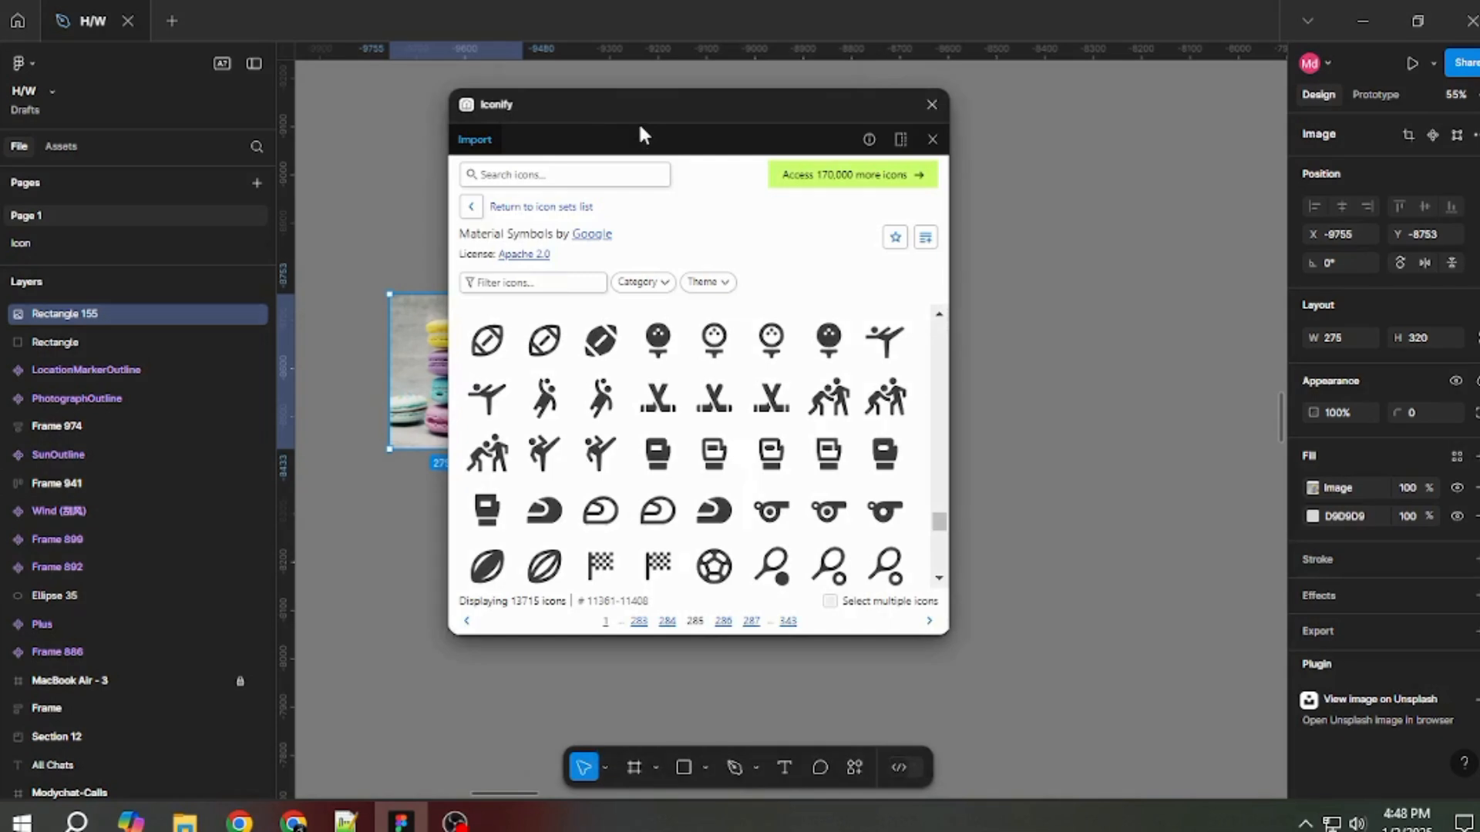
drag(644, 116, 835, 138)
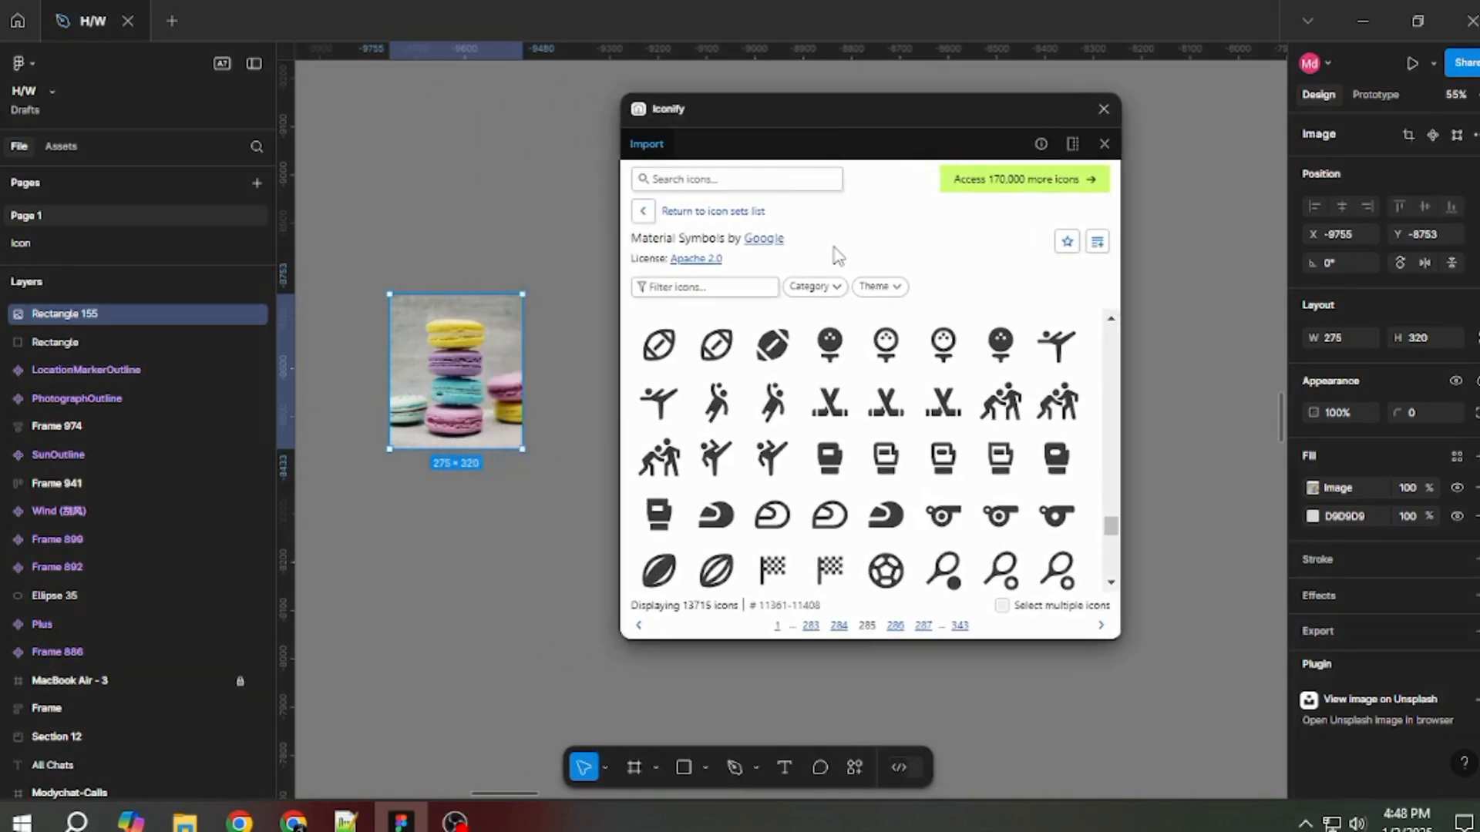
scroll(878, 401, down, 3)
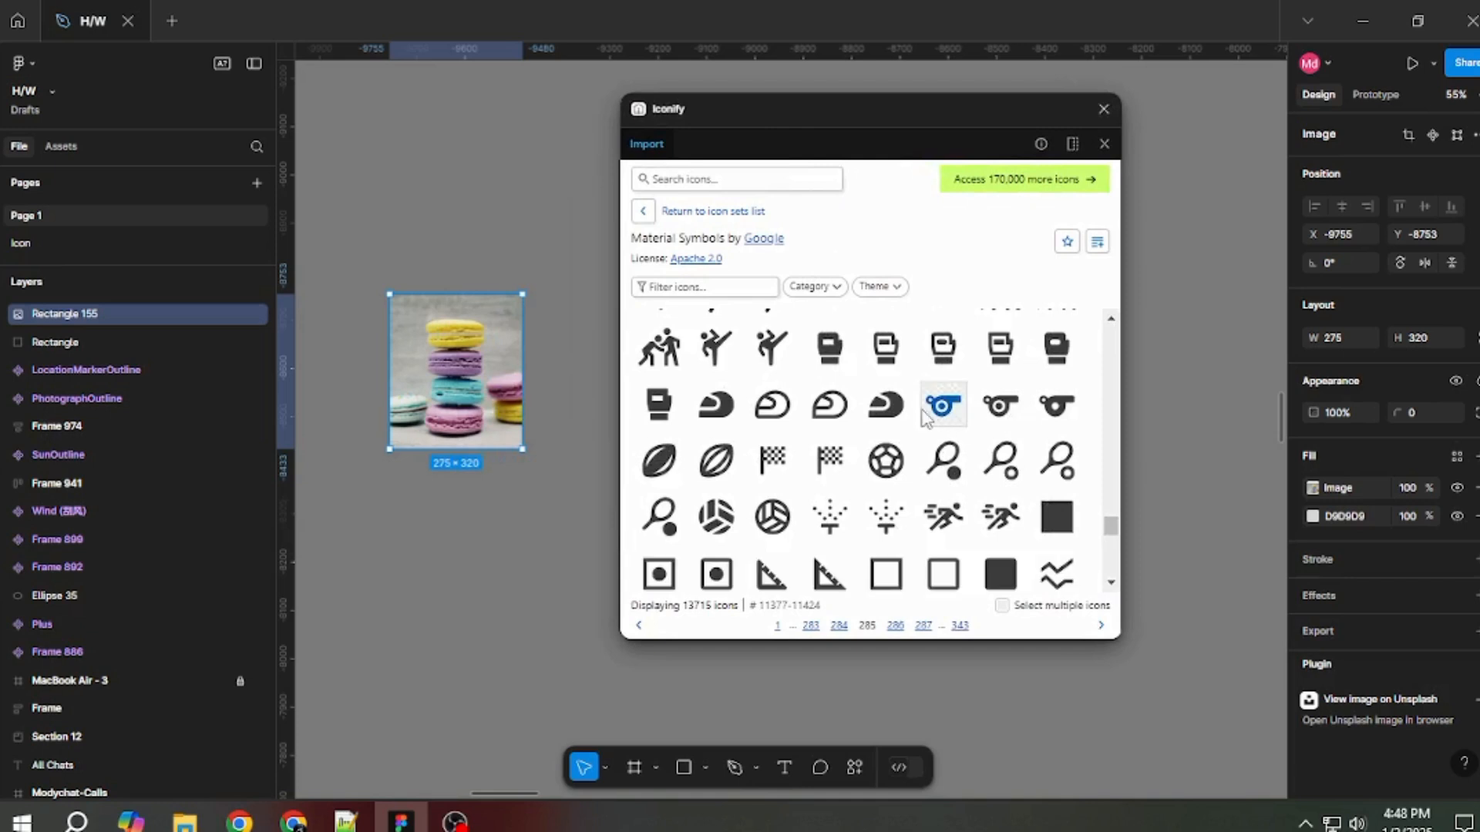
scroll(873, 408, up, 3)
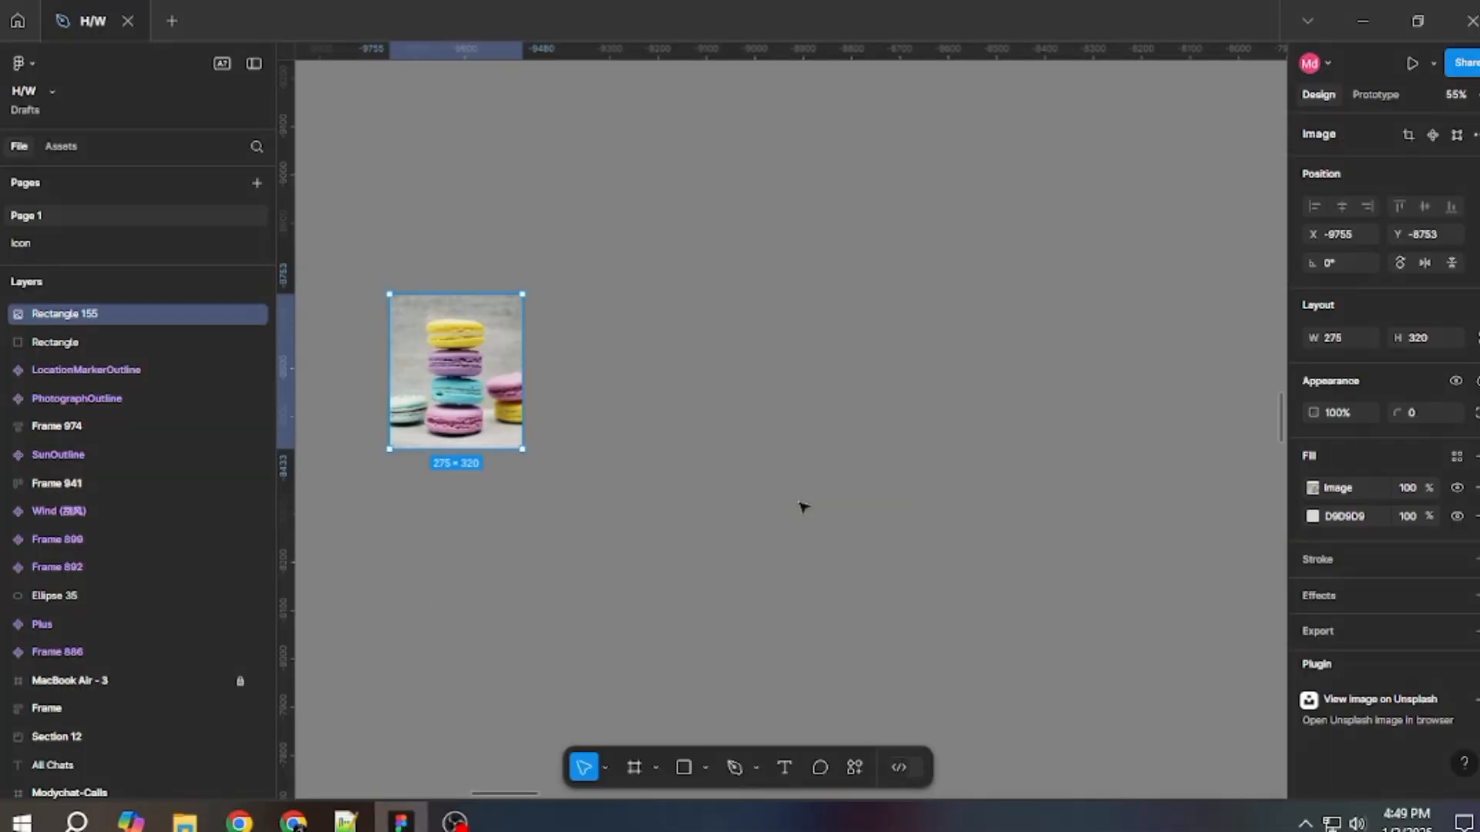
Search the plugins for Remove BG and open its Set API Key dialog.
click(843, 768)
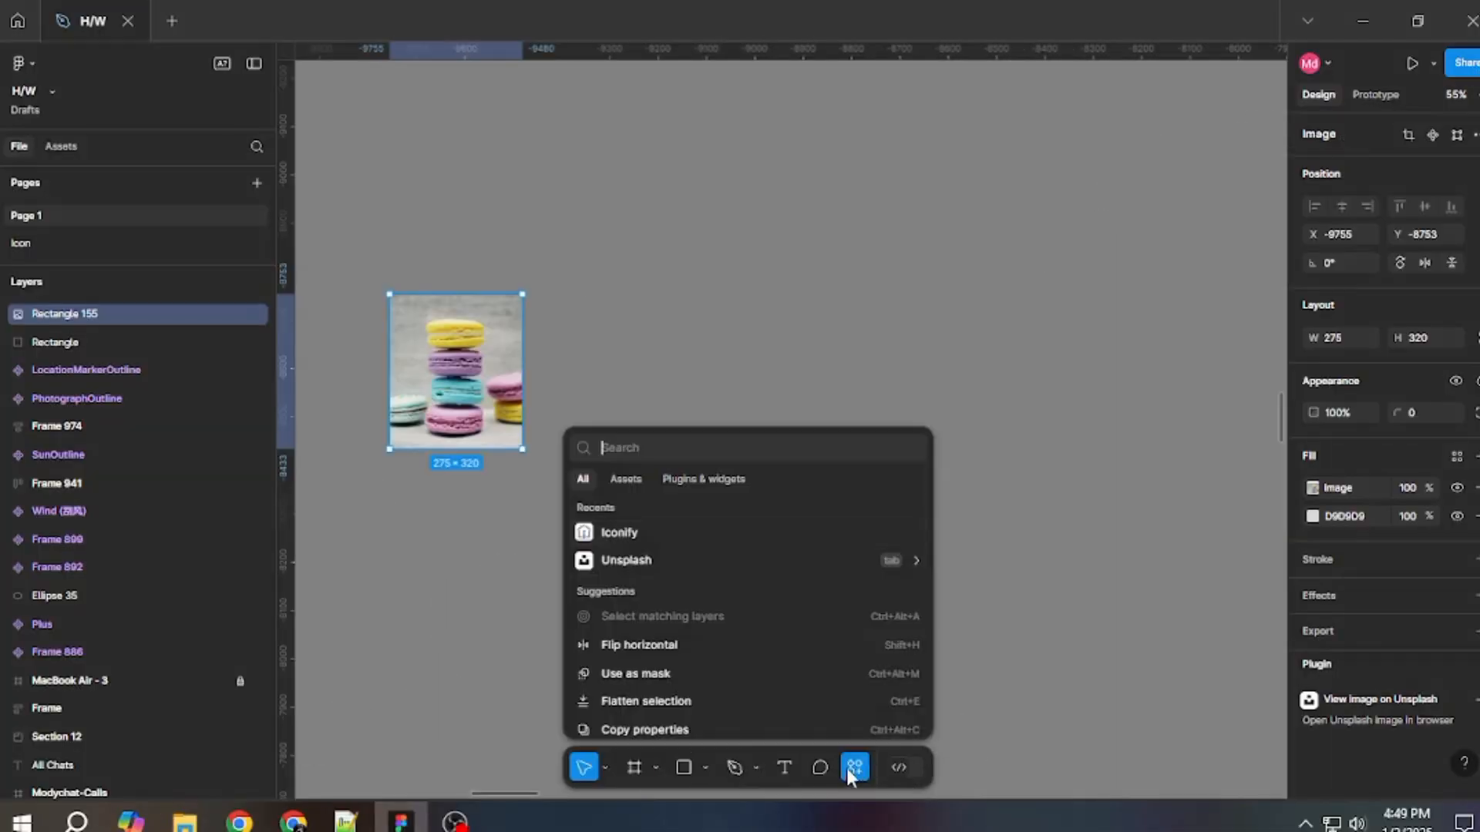
click(690, 481)
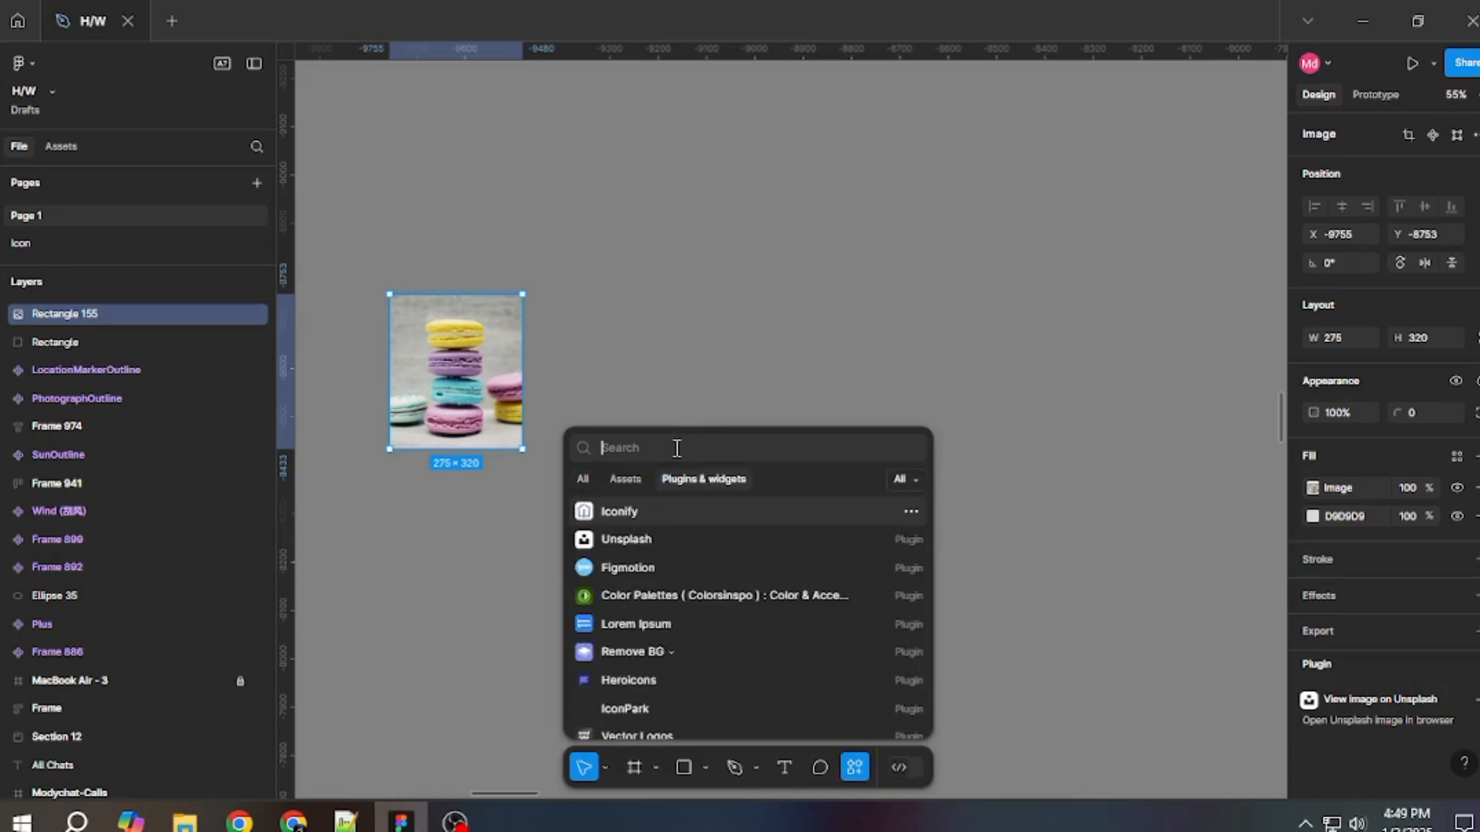
key(super+v)
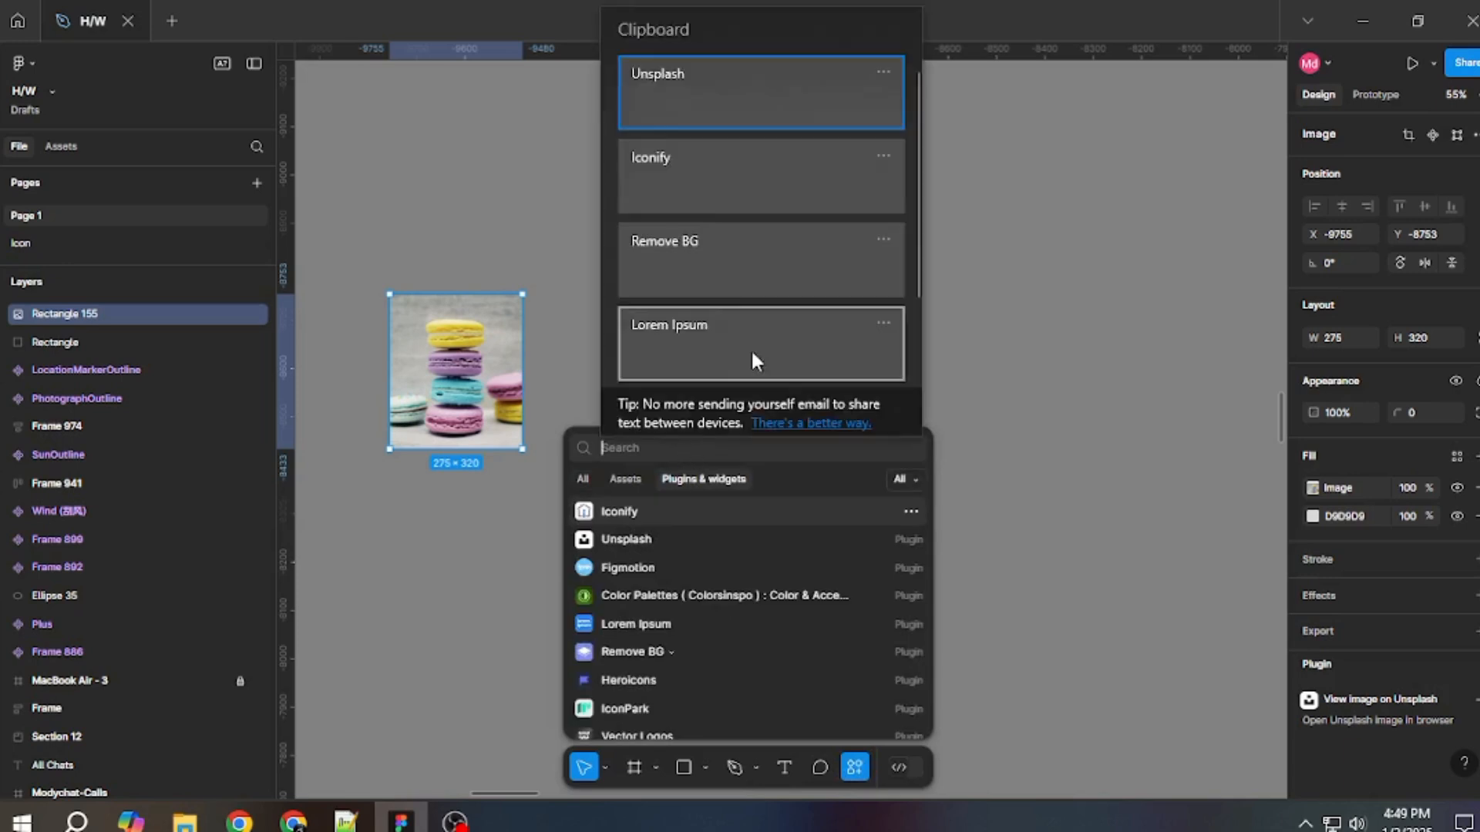
click(681, 262)
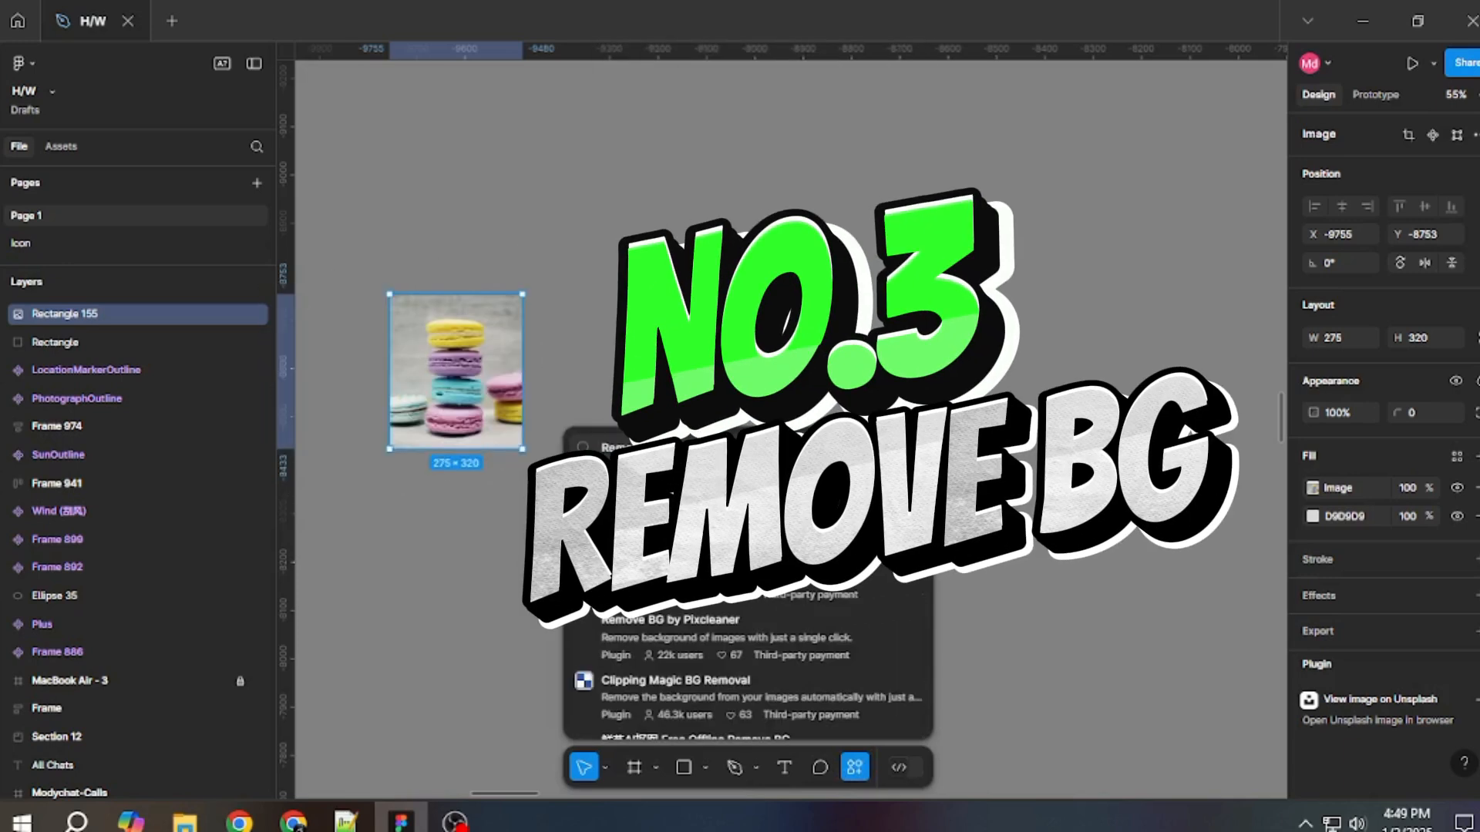
click(682, 516)
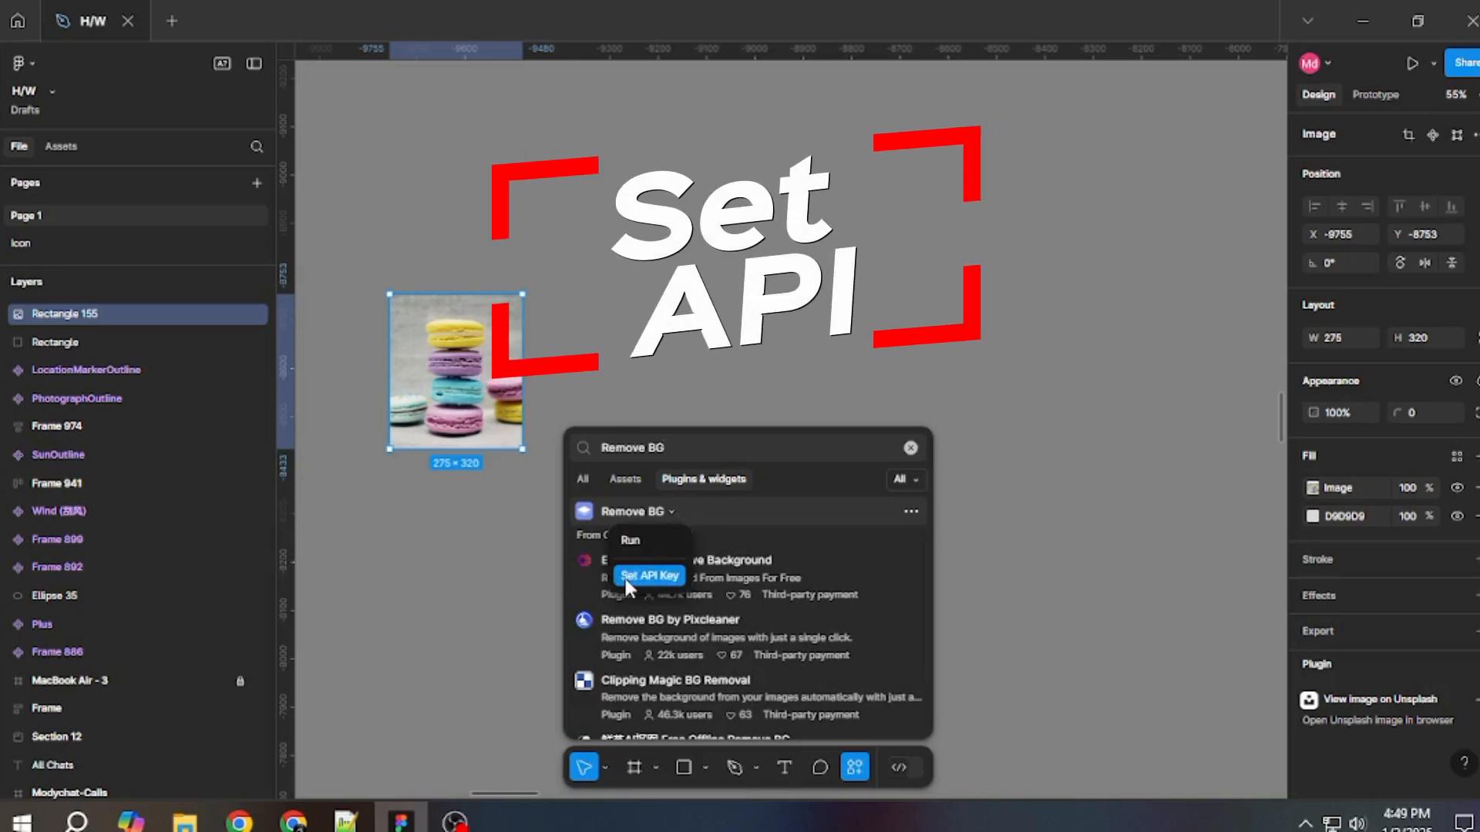
click(655, 580)
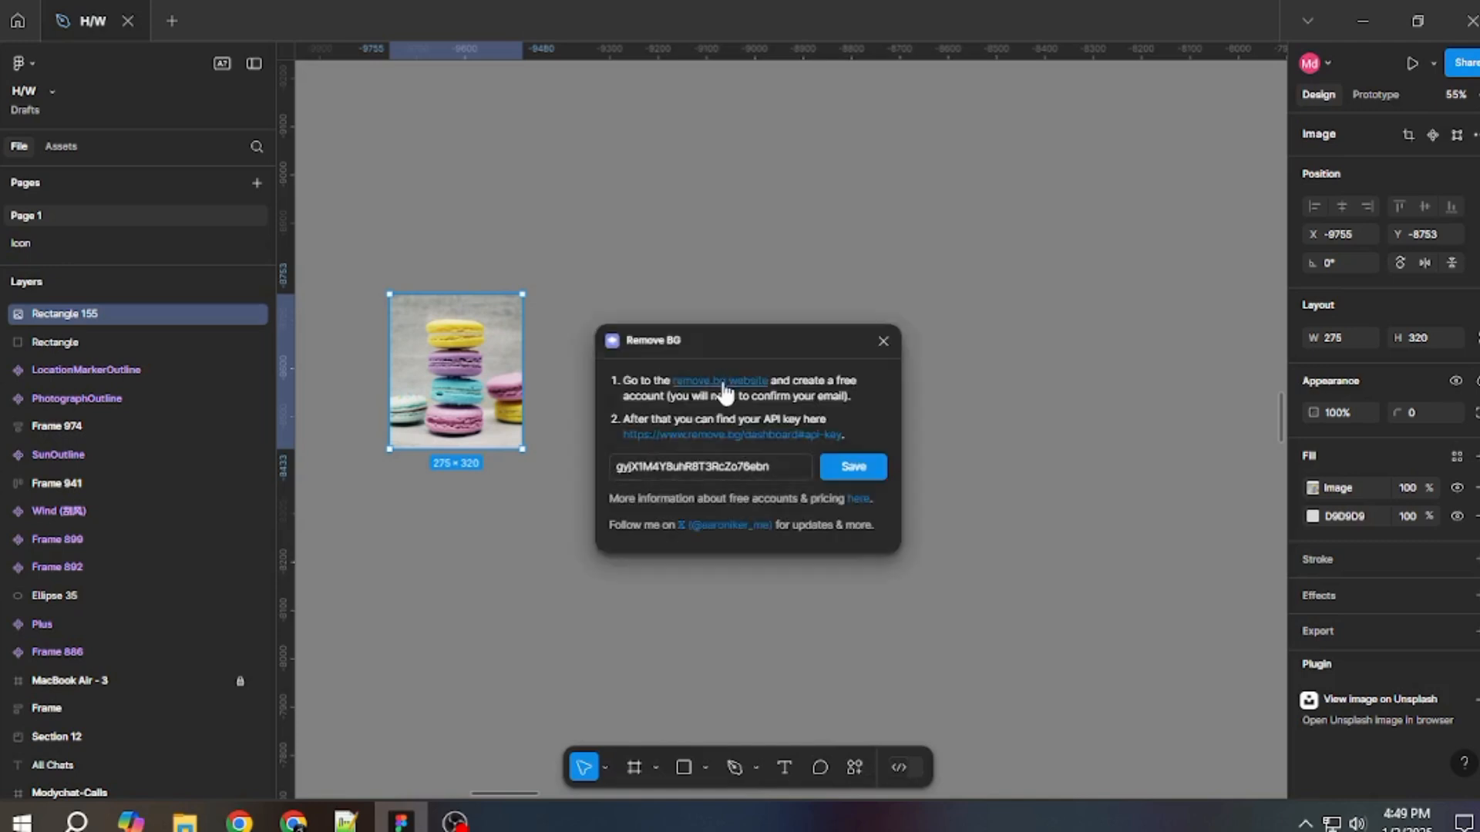
Browse the remove.bg website linked in the API key instructions, and dismiss the key dialog back in Figma.
click(725, 385)
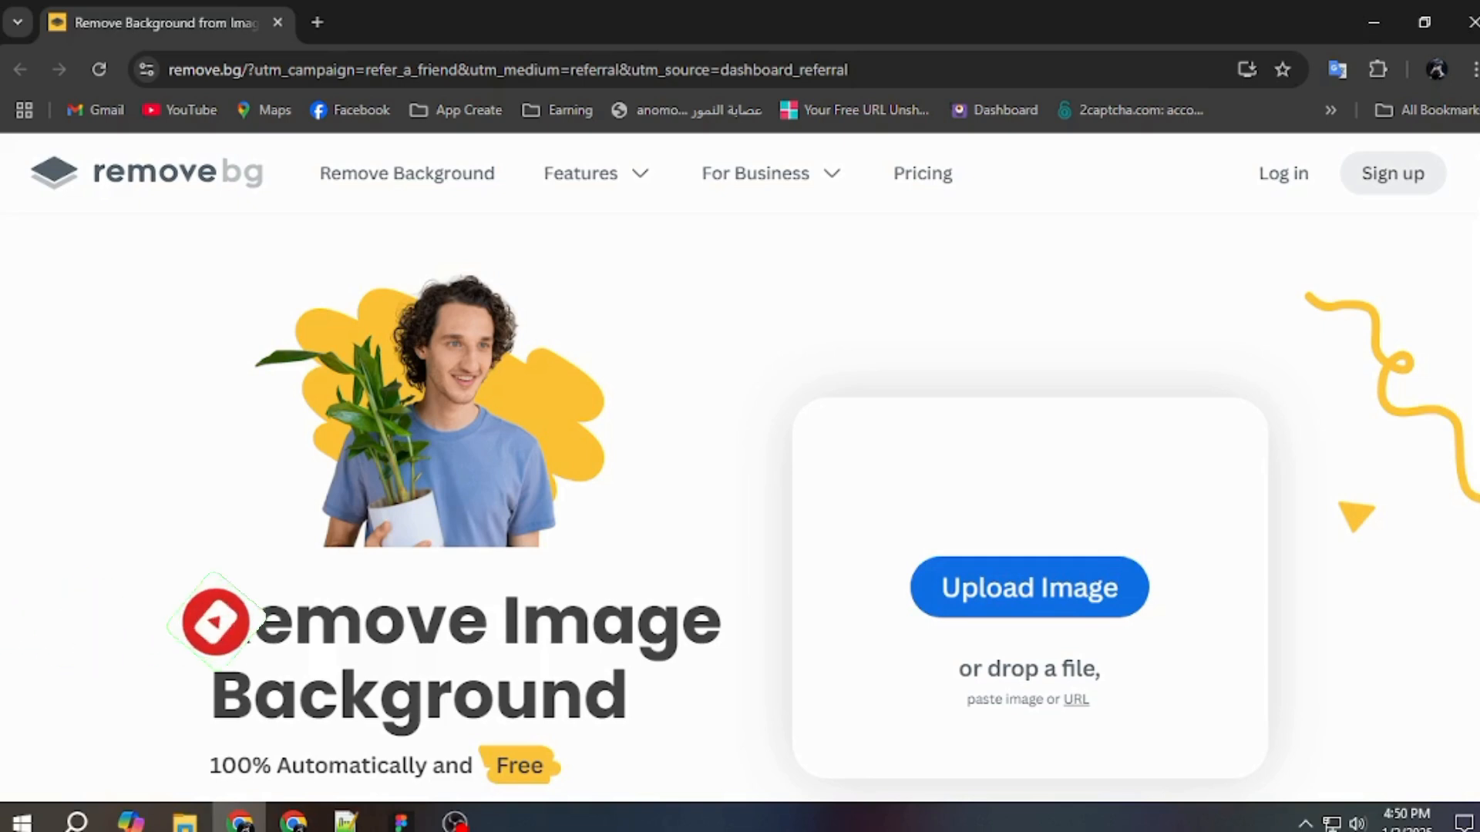
scroll(1459, 275, down, 7)
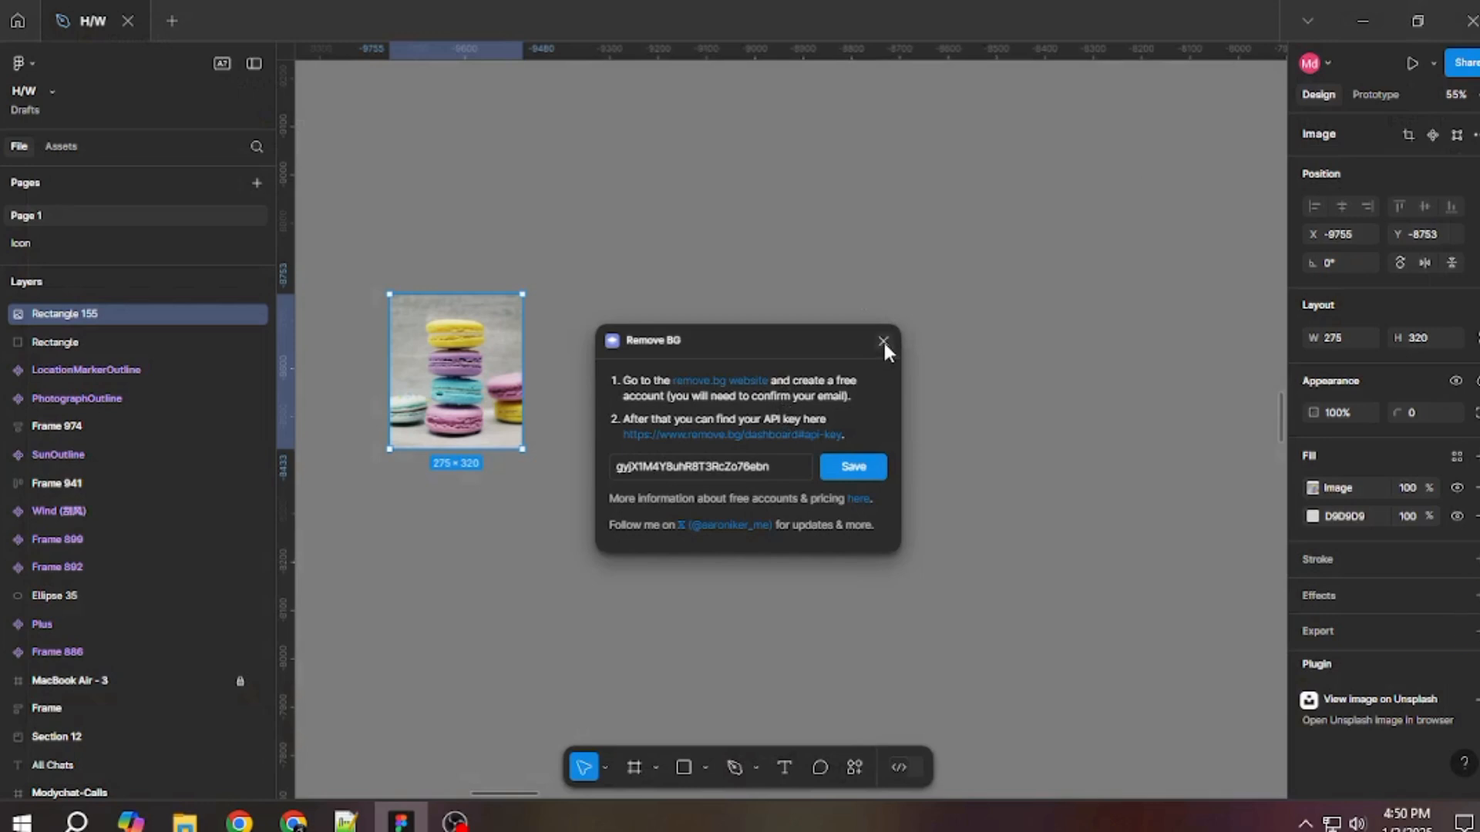
click(883, 342)
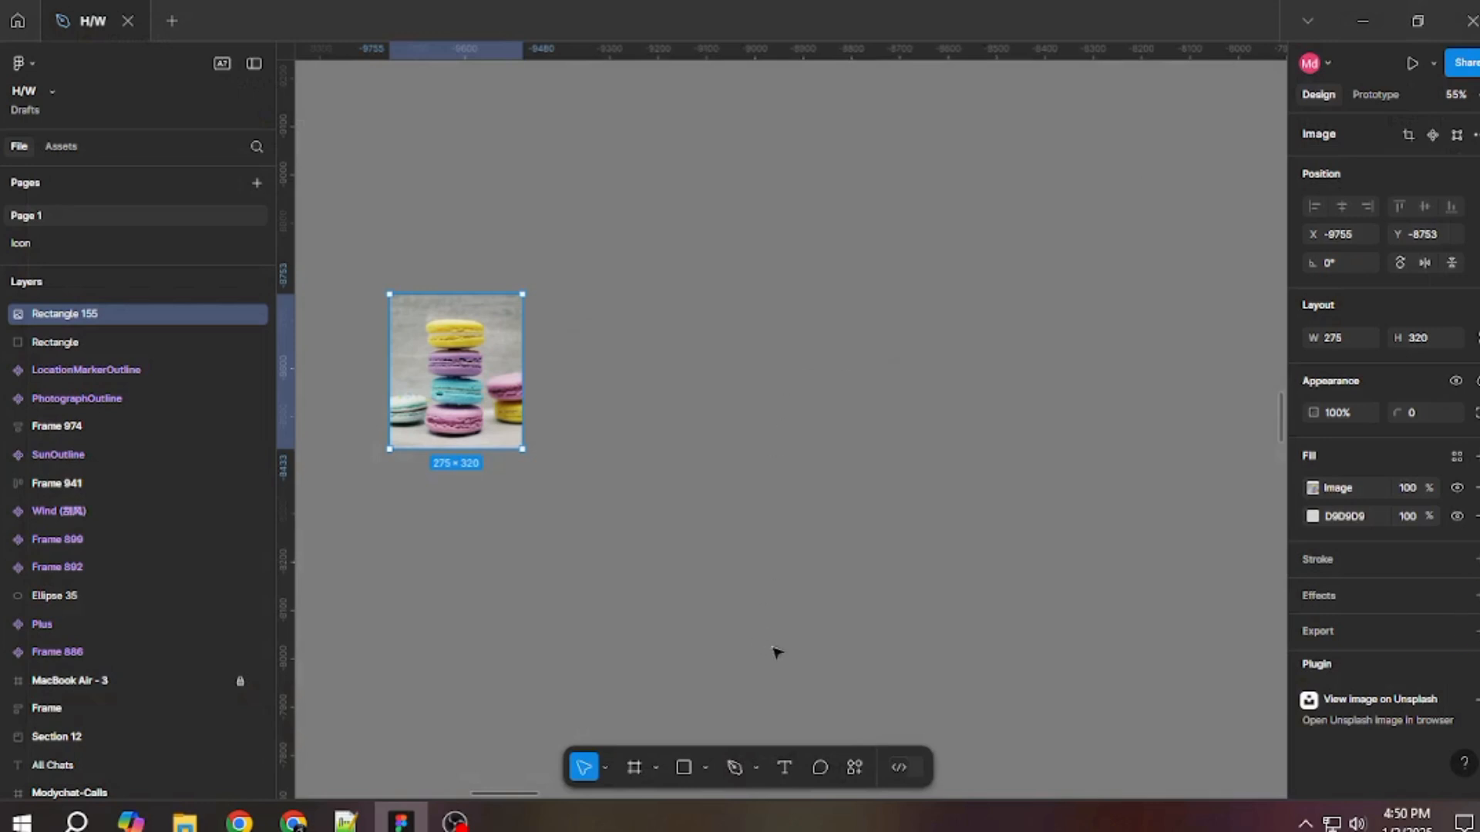
click(847, 770)
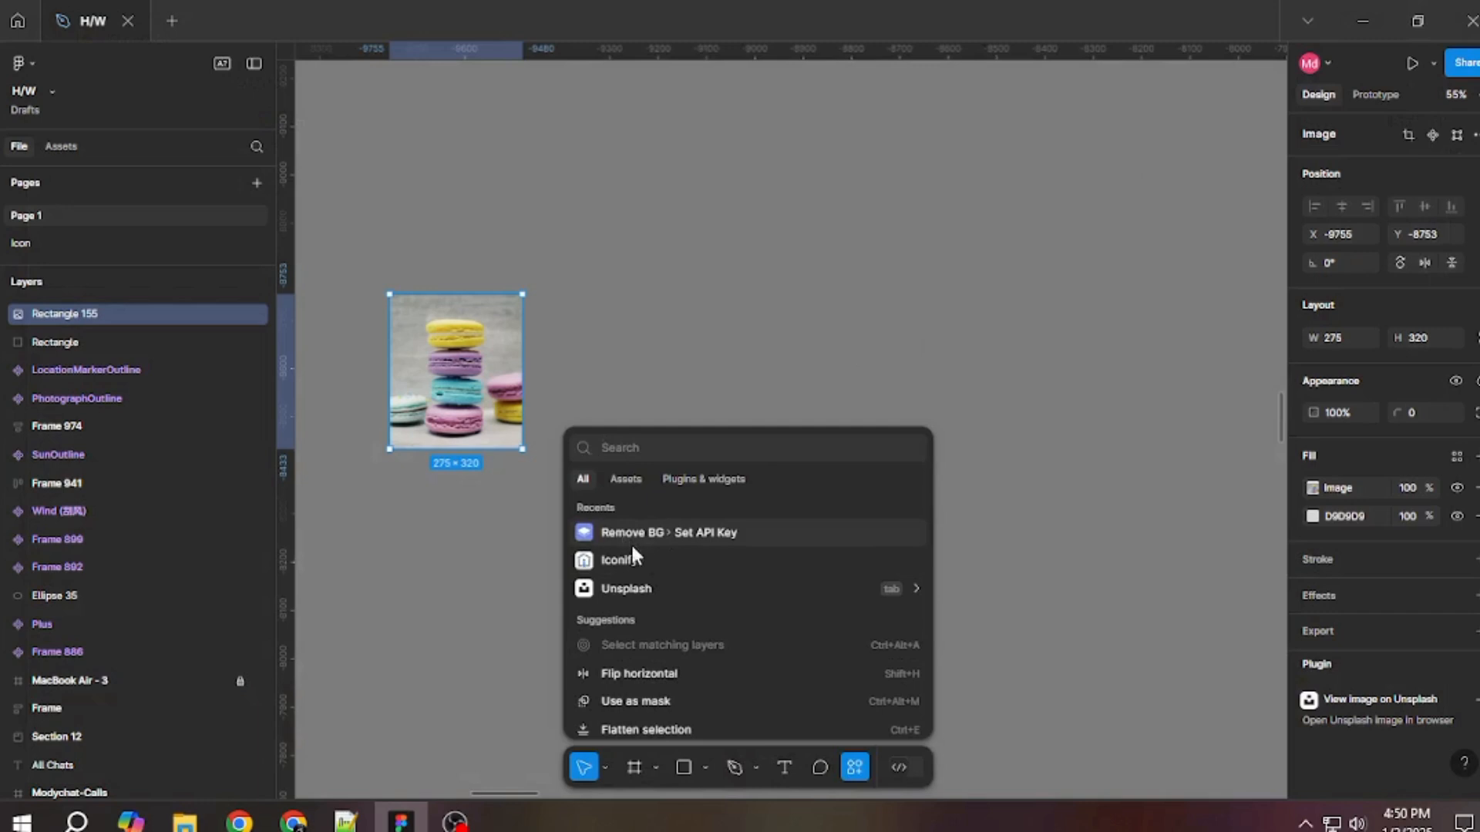
click(630, 542)
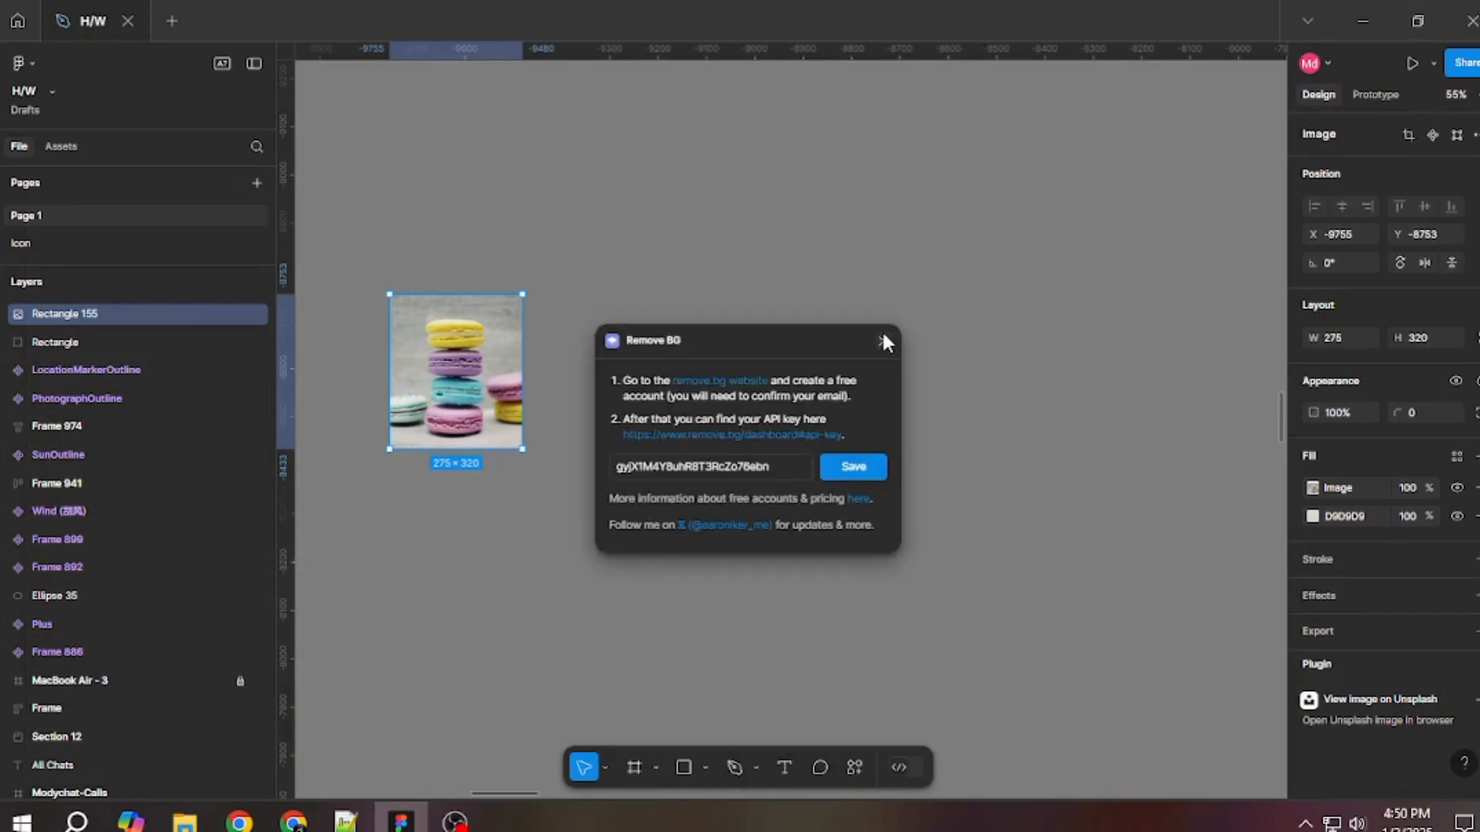
click(883, 341)
Run the Remove BG plugin on the macaron image to remove its background.
click(853, 769)
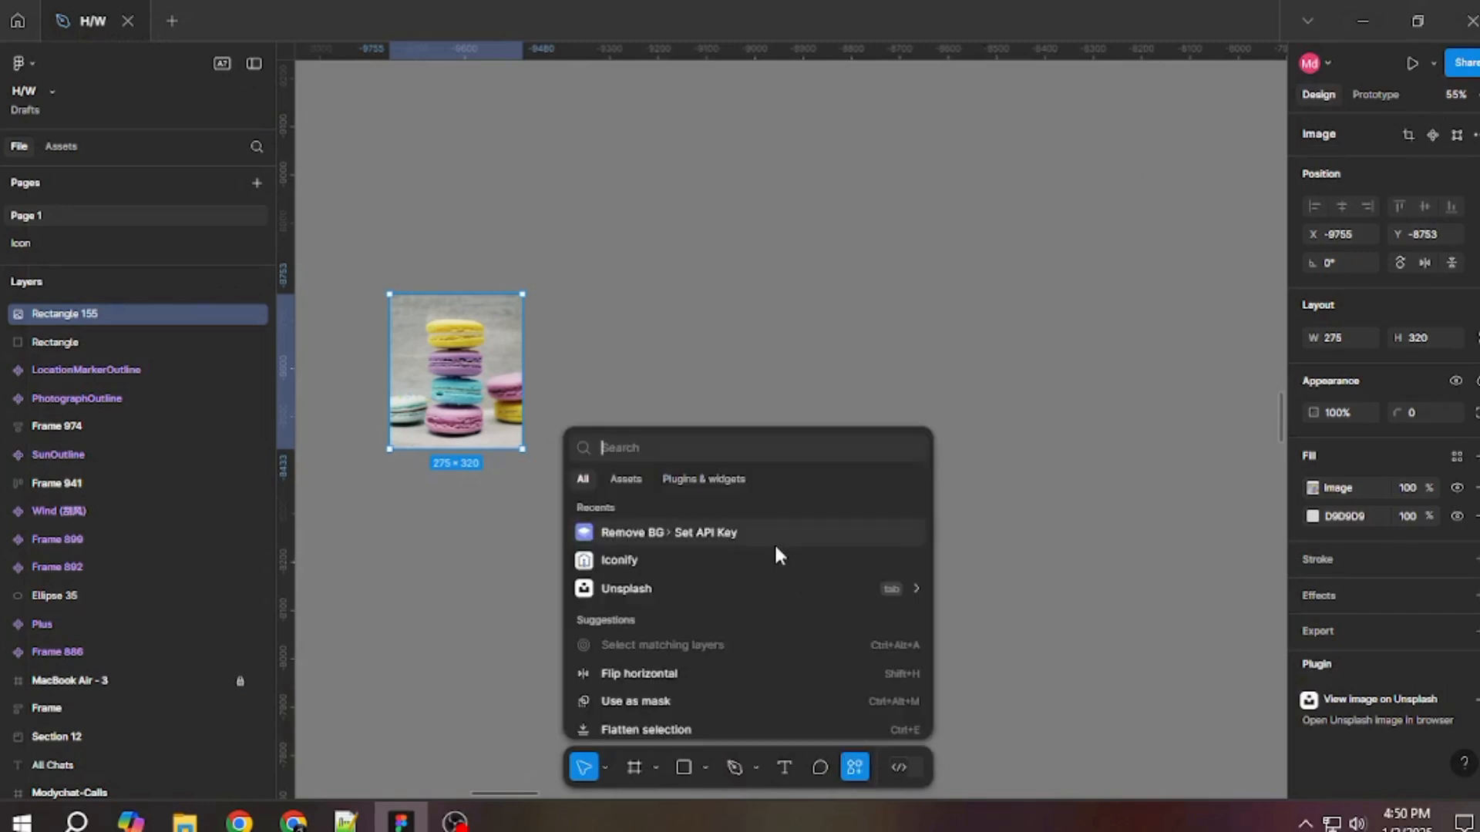
click(704, 479)
click(670, 511)
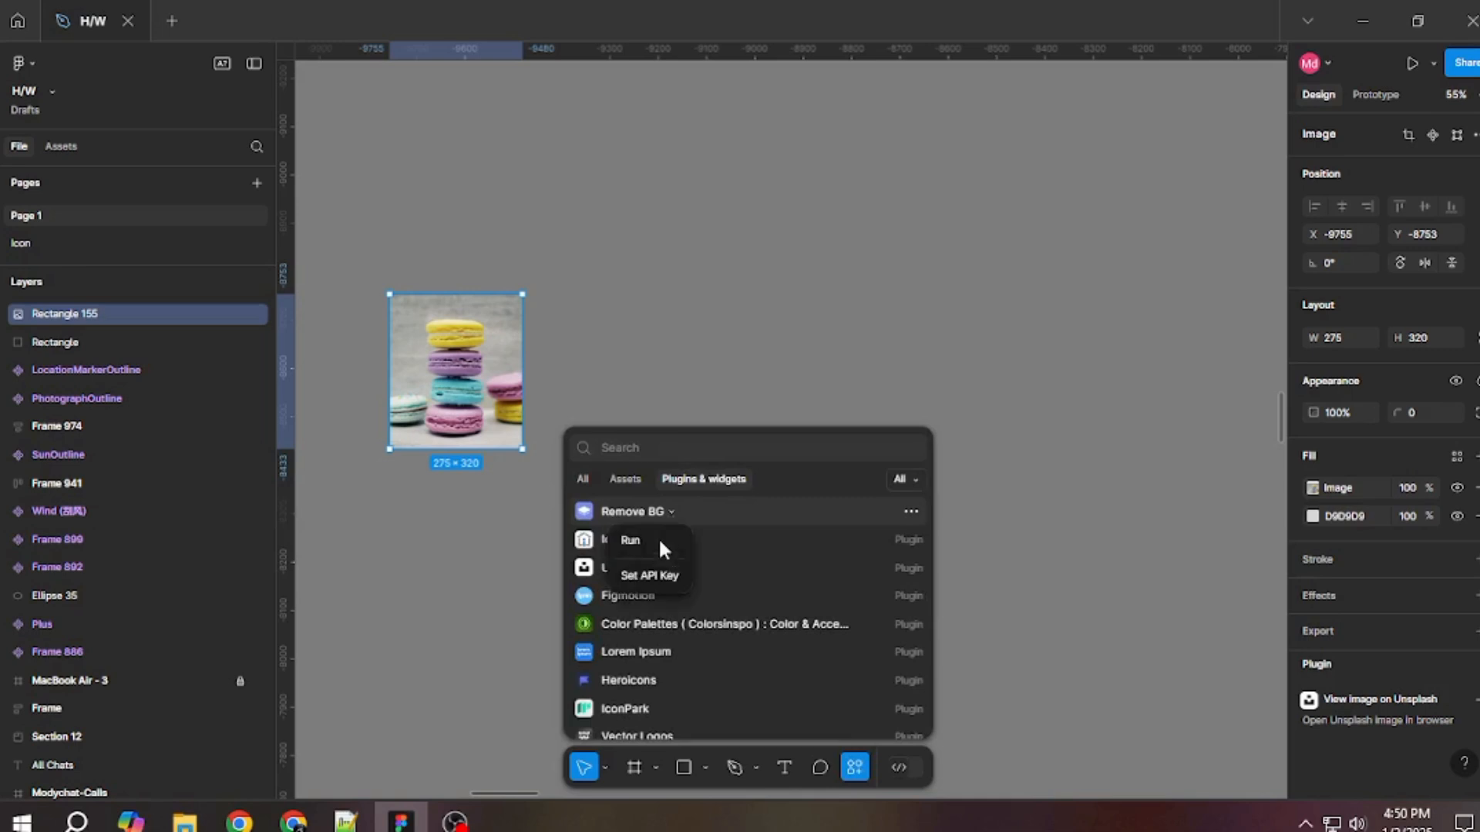
click(649, 541)
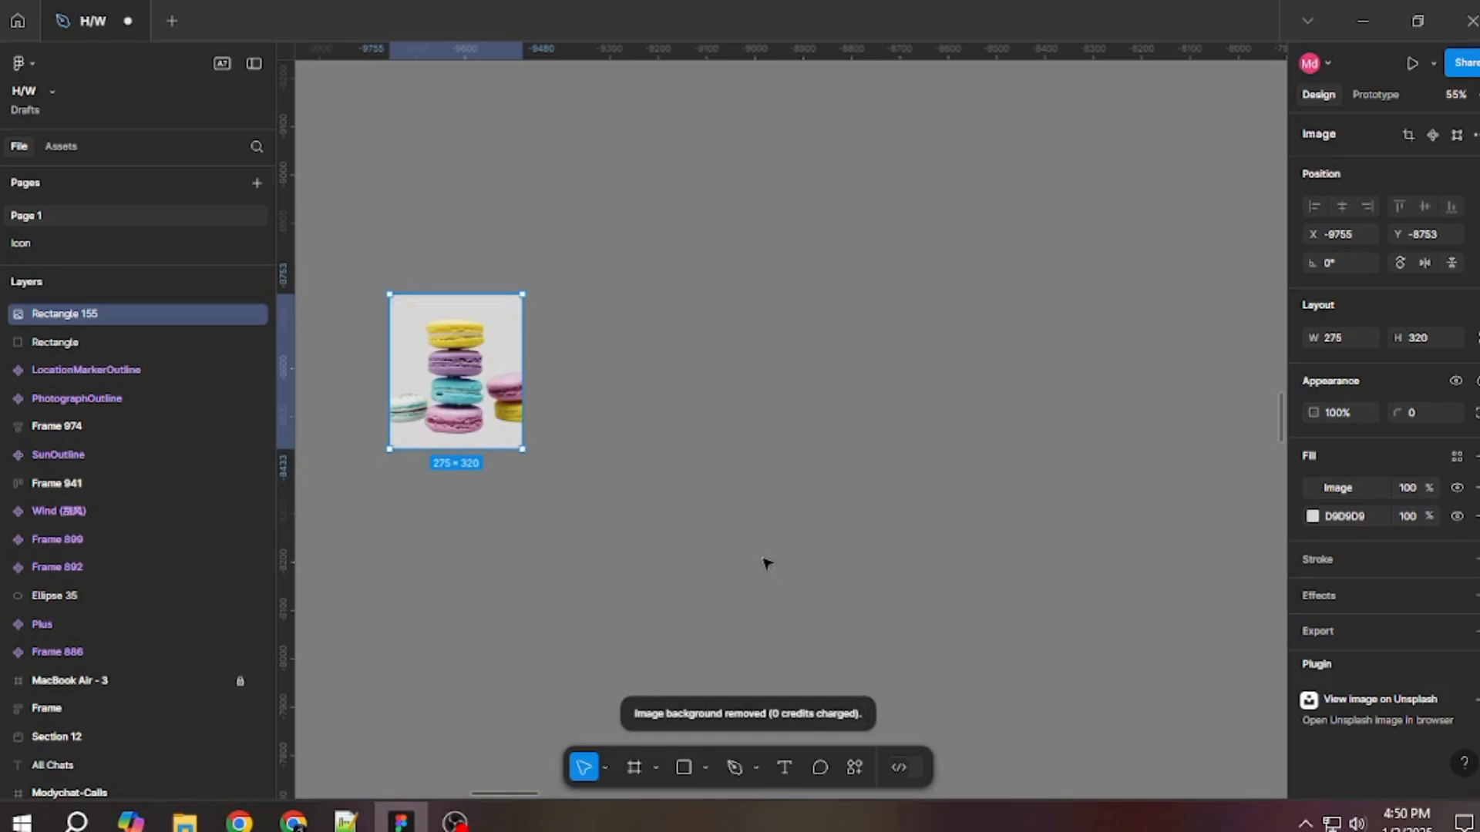
Move the macaron image to about X -9830, Y -8909, and undo both the move and the background removal.
drag(619, 530, 876, 634)
drag(706, 498, 677, 422)
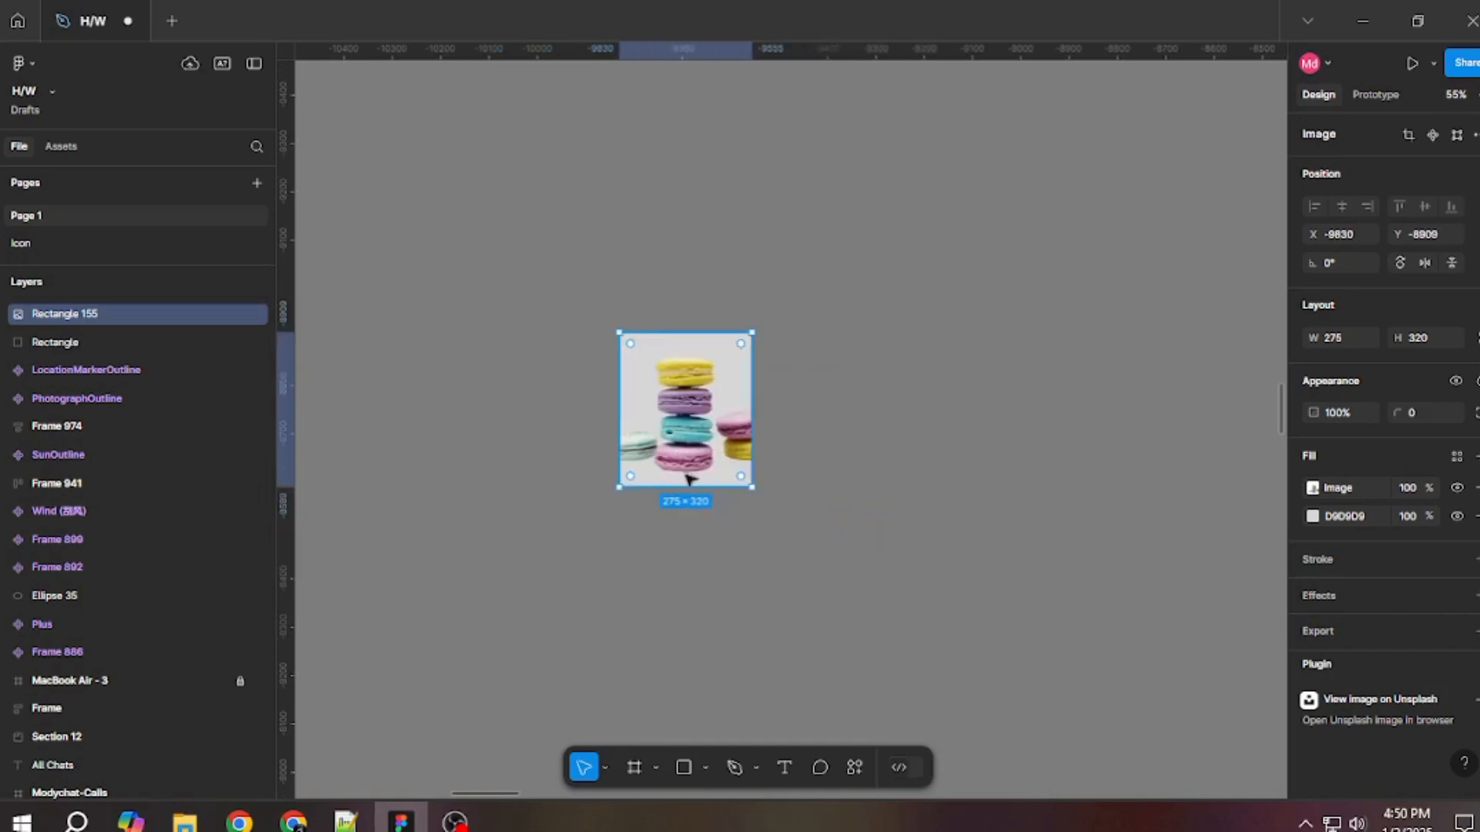
key(ctrl+z)
key(ctrl+z)
key(ctrl+z)
key(ctrl+z)
key(ctrl+z)
key(ctrl+z)
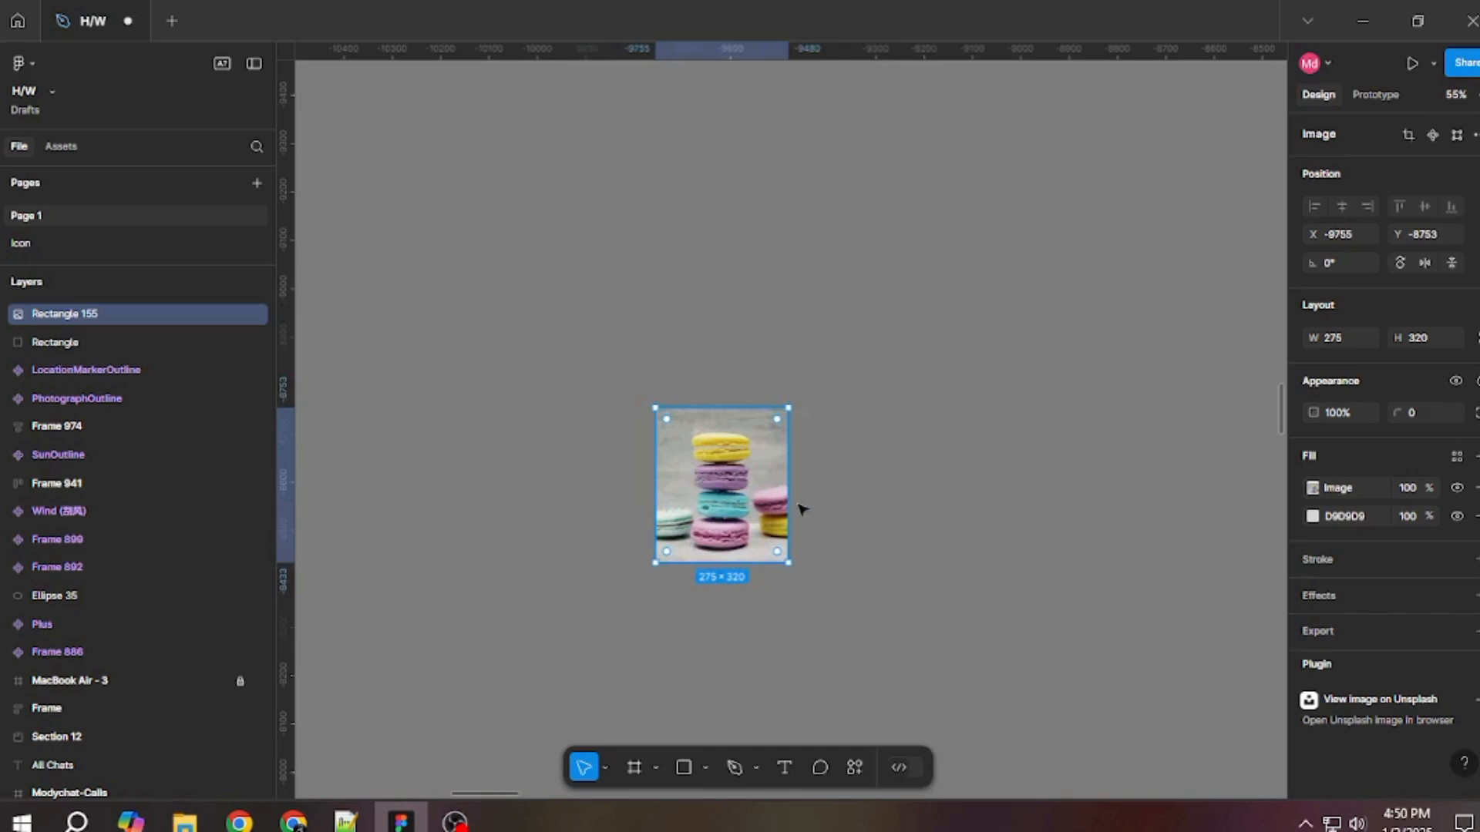
Inspect the macaron image's fill settings, and leave them with nothing selected.
double_click(691, 461)
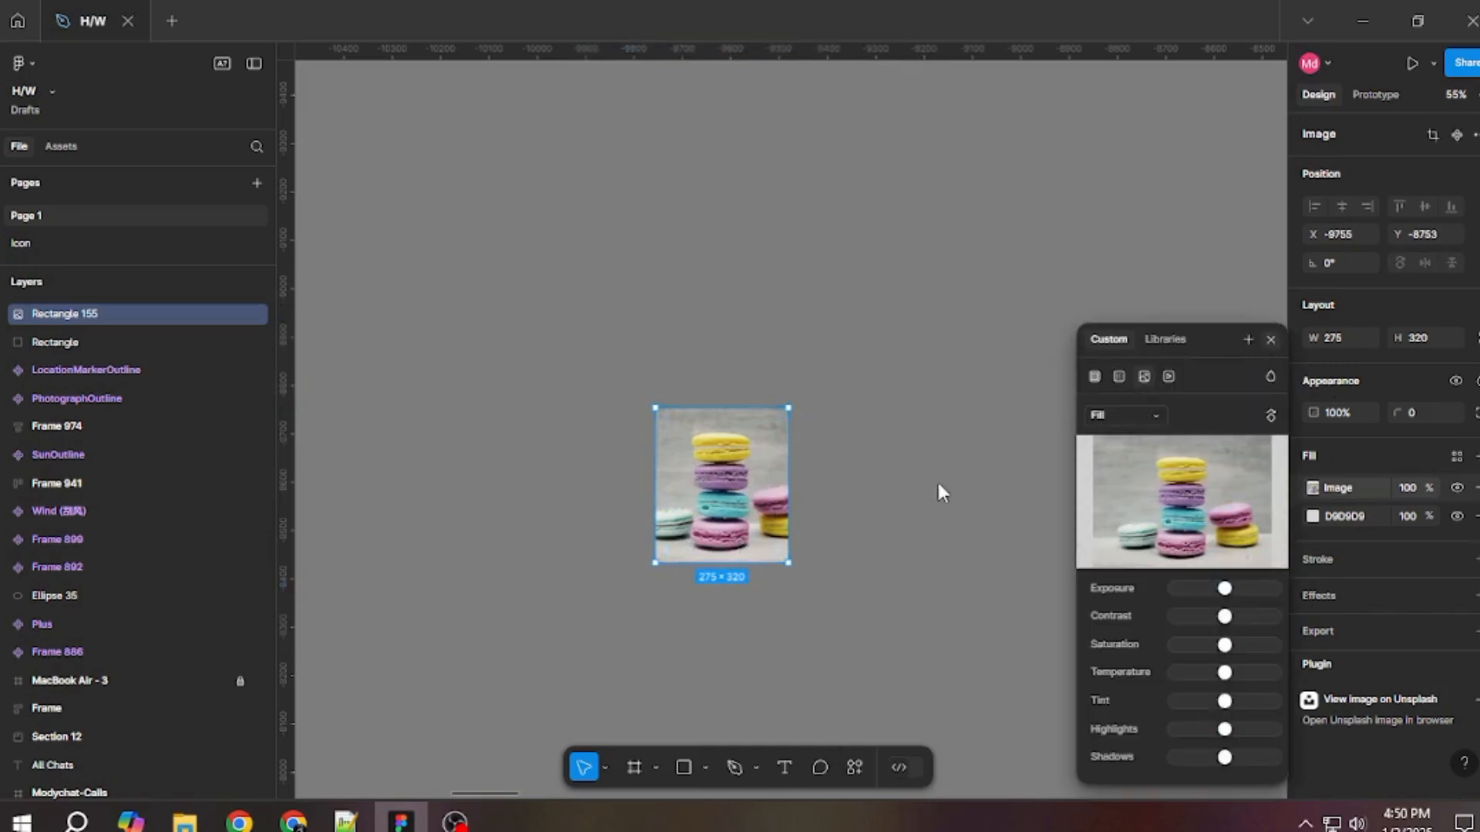
click(937, 489)
click(936, 490)
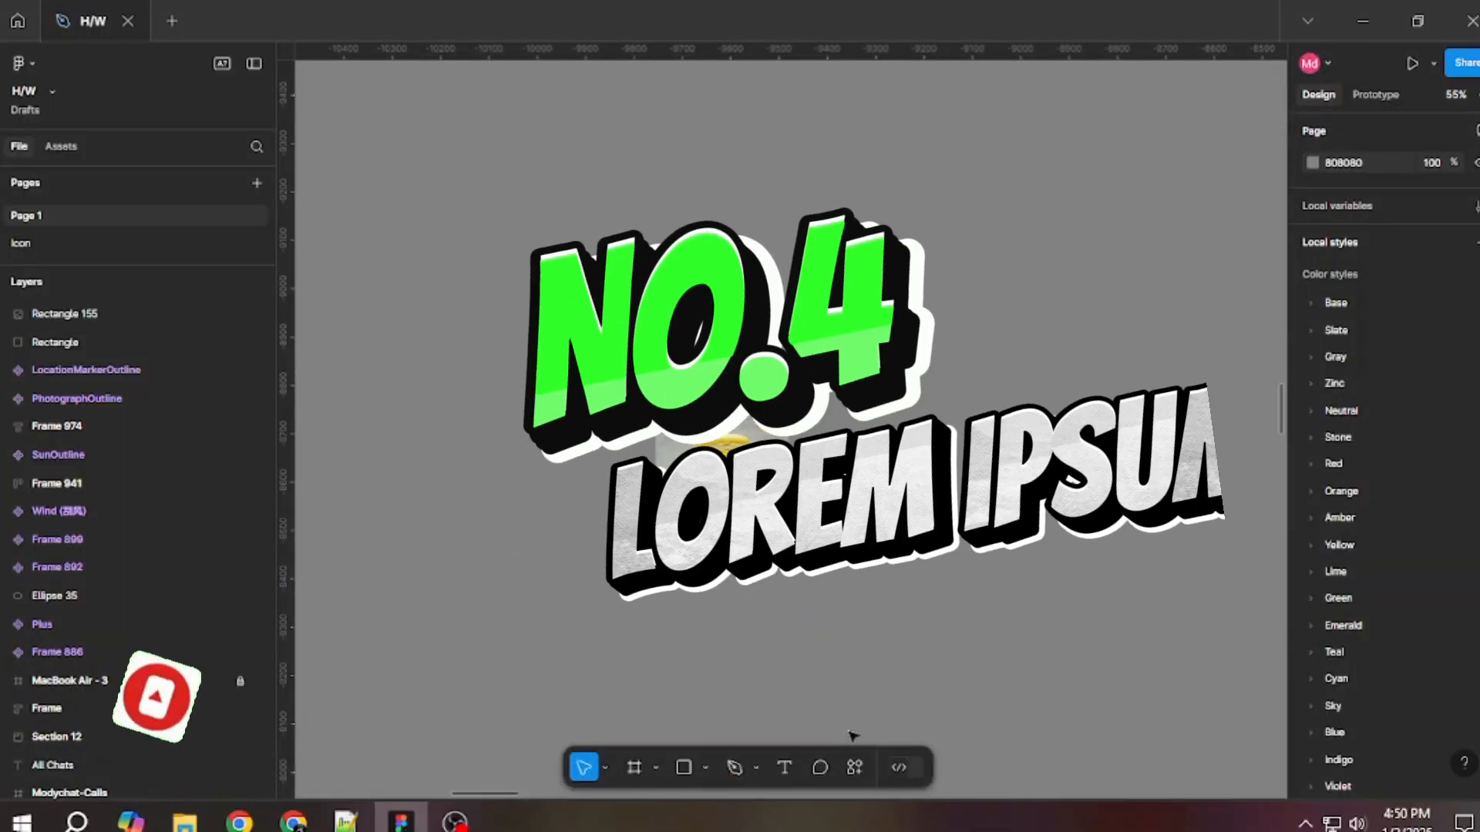
Search the plugins for Lorem Ipsum and launch the plugin of that name.
click(854, 767)
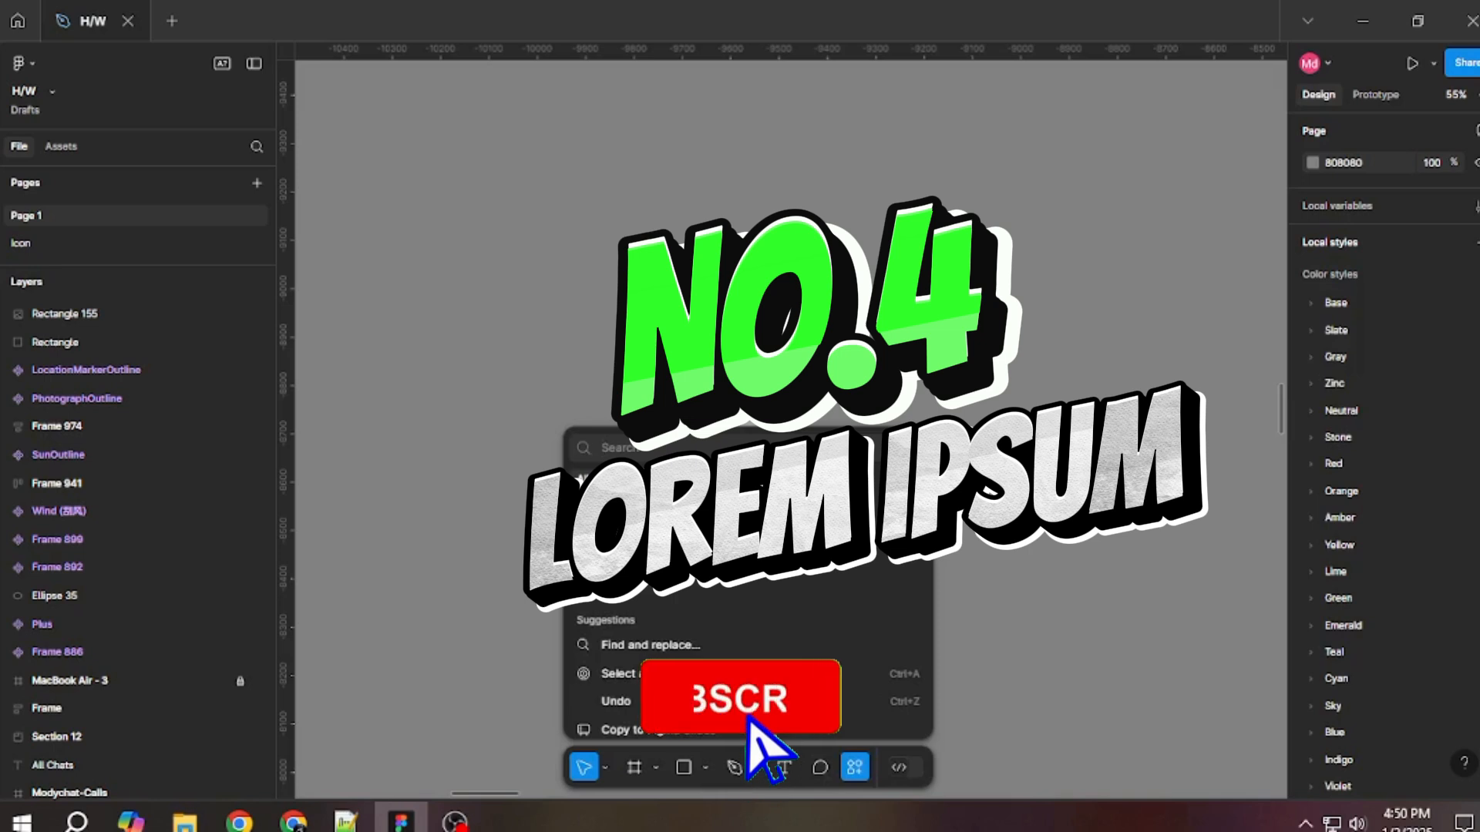
click(694, 479)
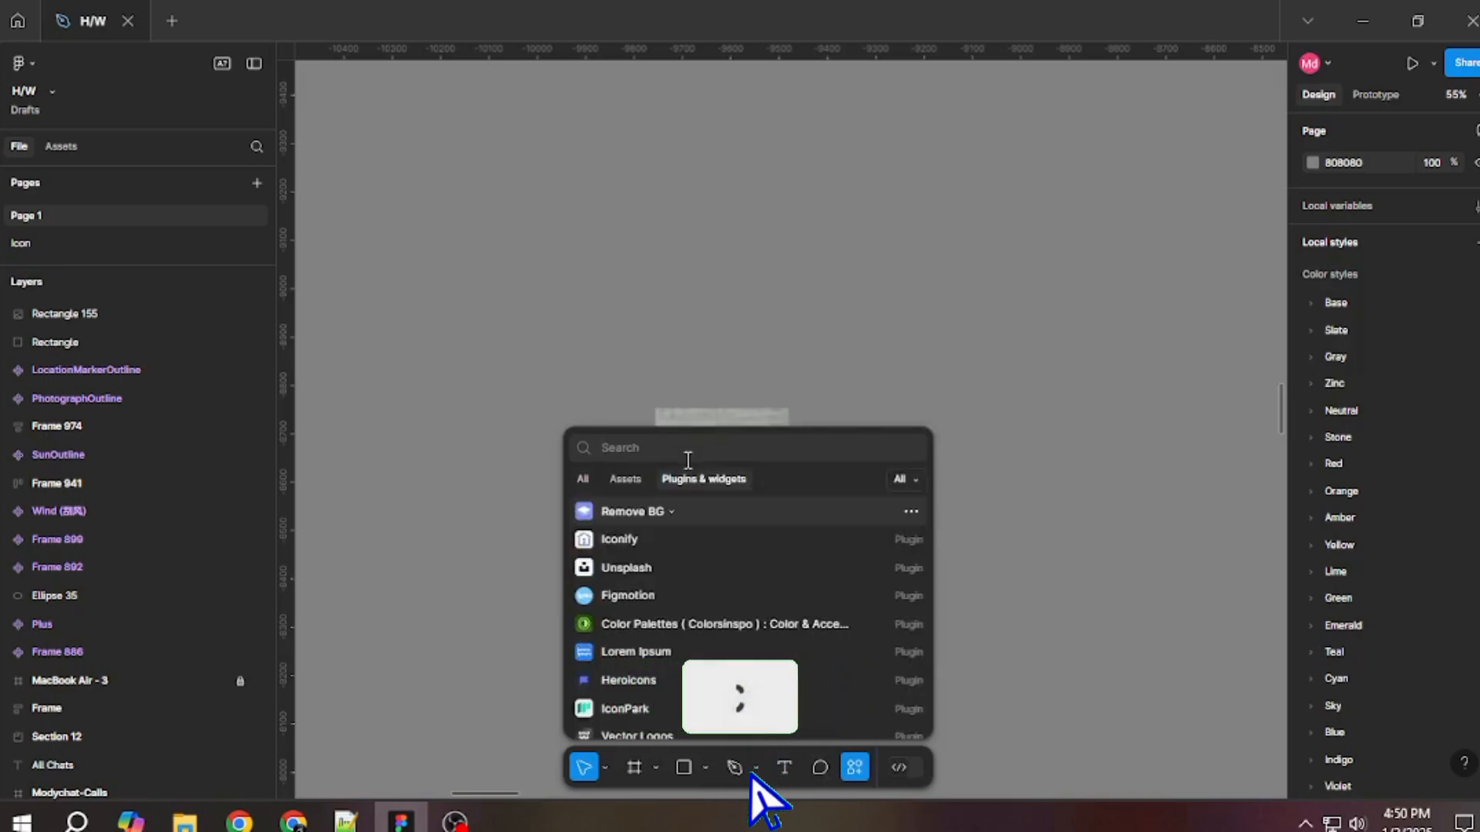
key(super+v)
click(726, 353)
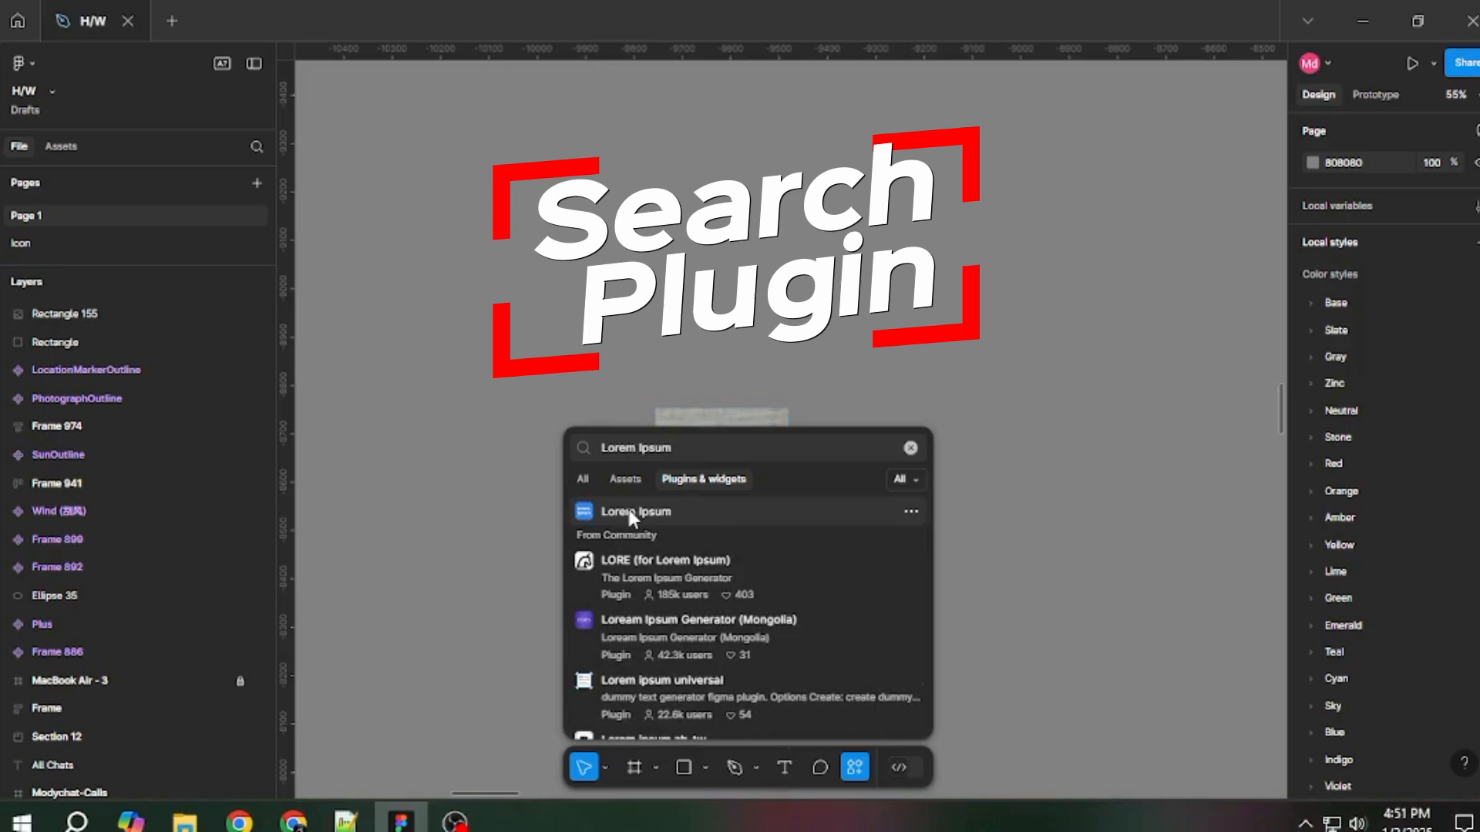
click(744, 508)
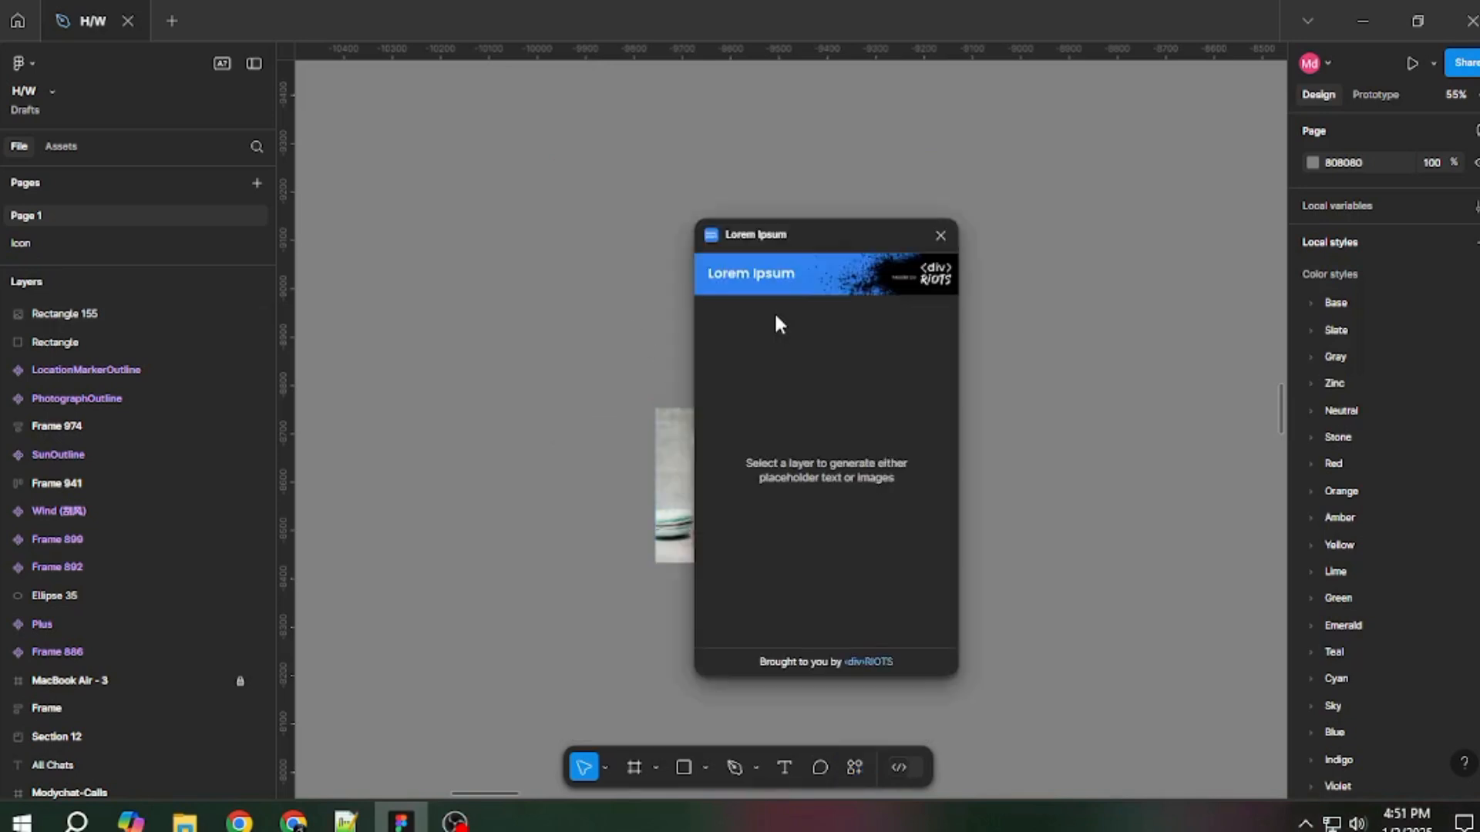
Move the Lorem Ipsum plugin window aside and add the text "hfghgfh" on the canvas above the macaron image.
drag(774, 224, 949, 188)
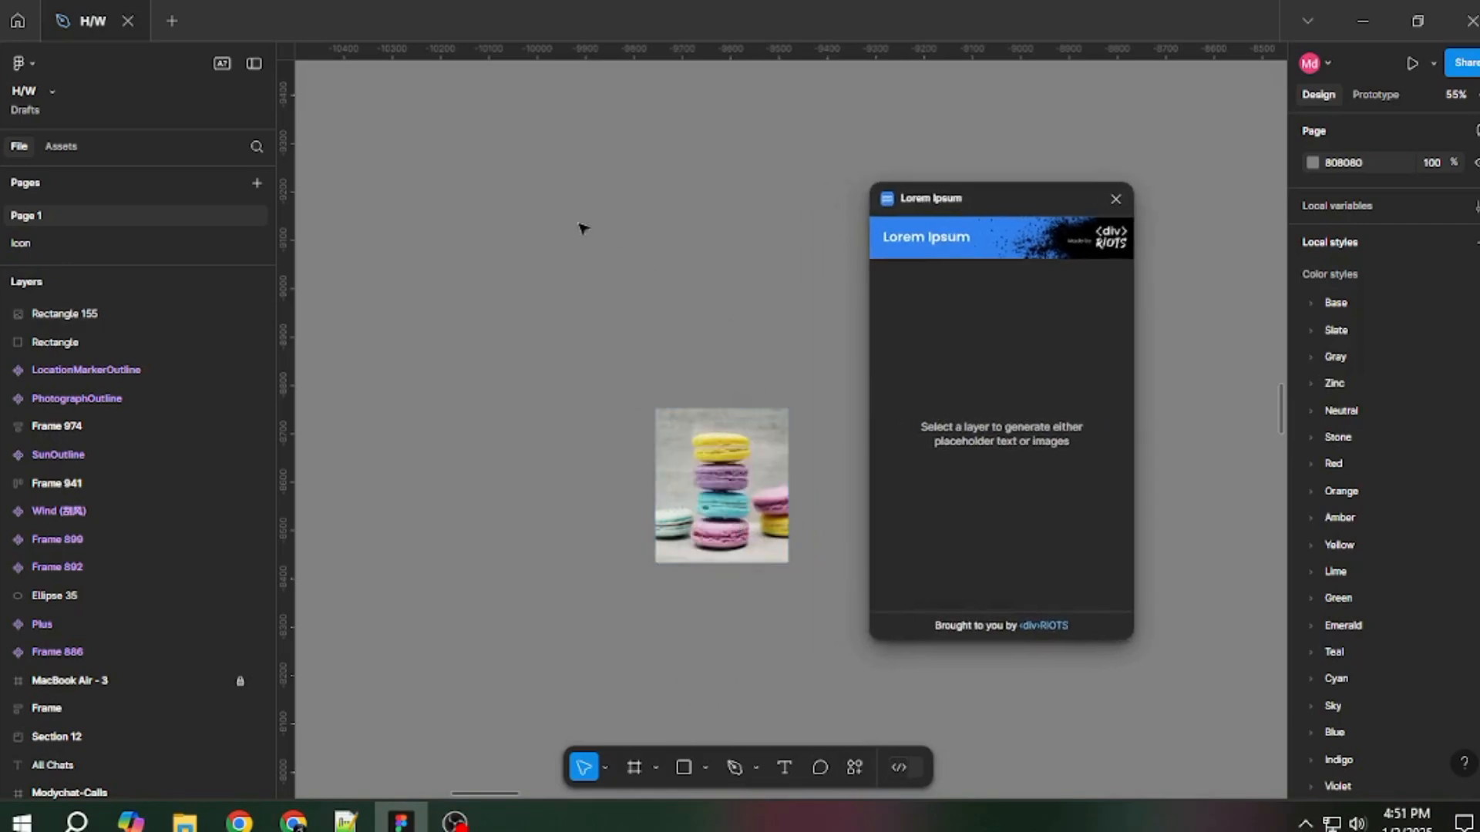
key(t)
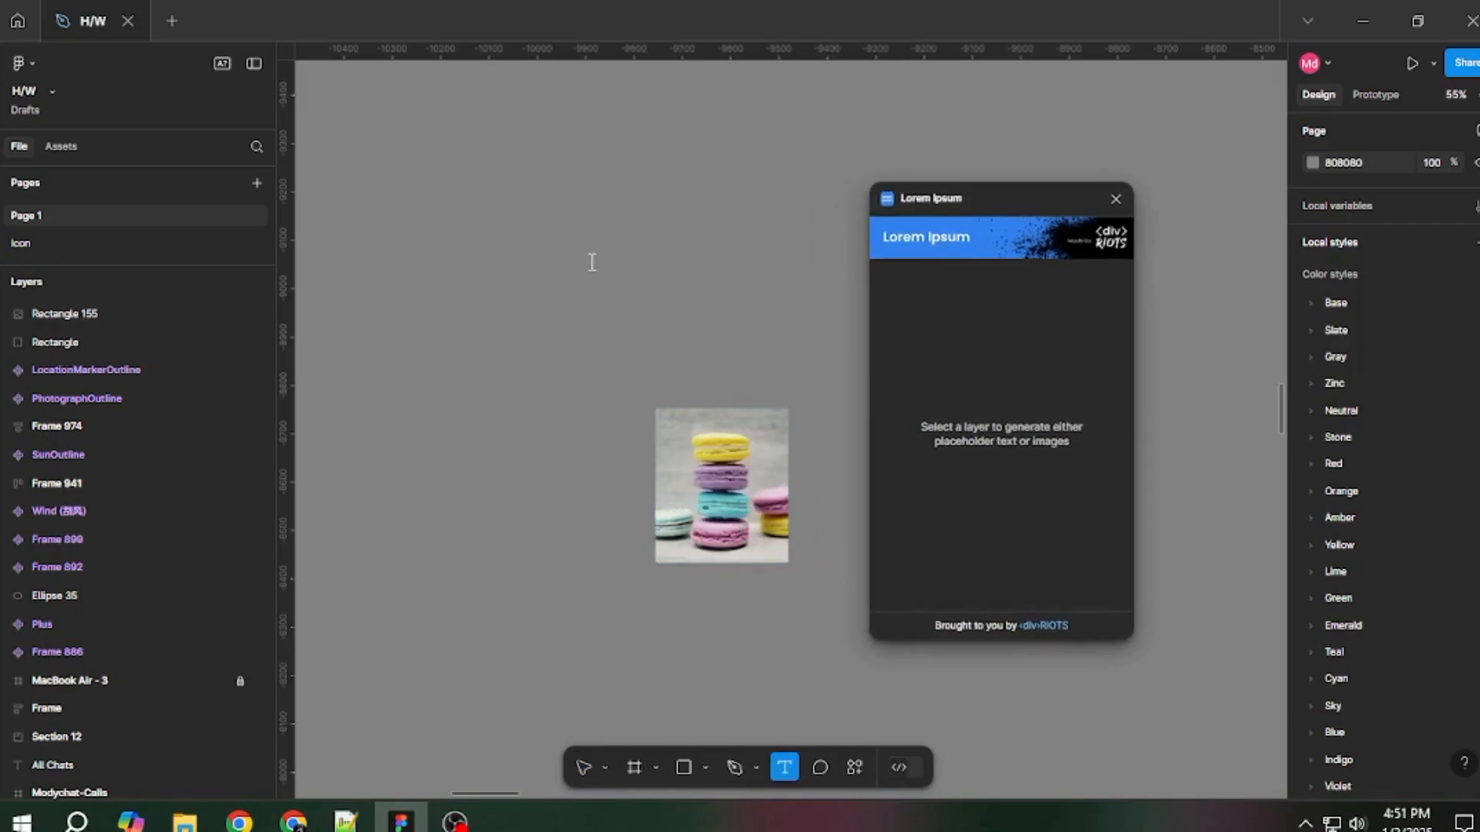
click(558, 233)
text(hfghgf)
key(Escape)
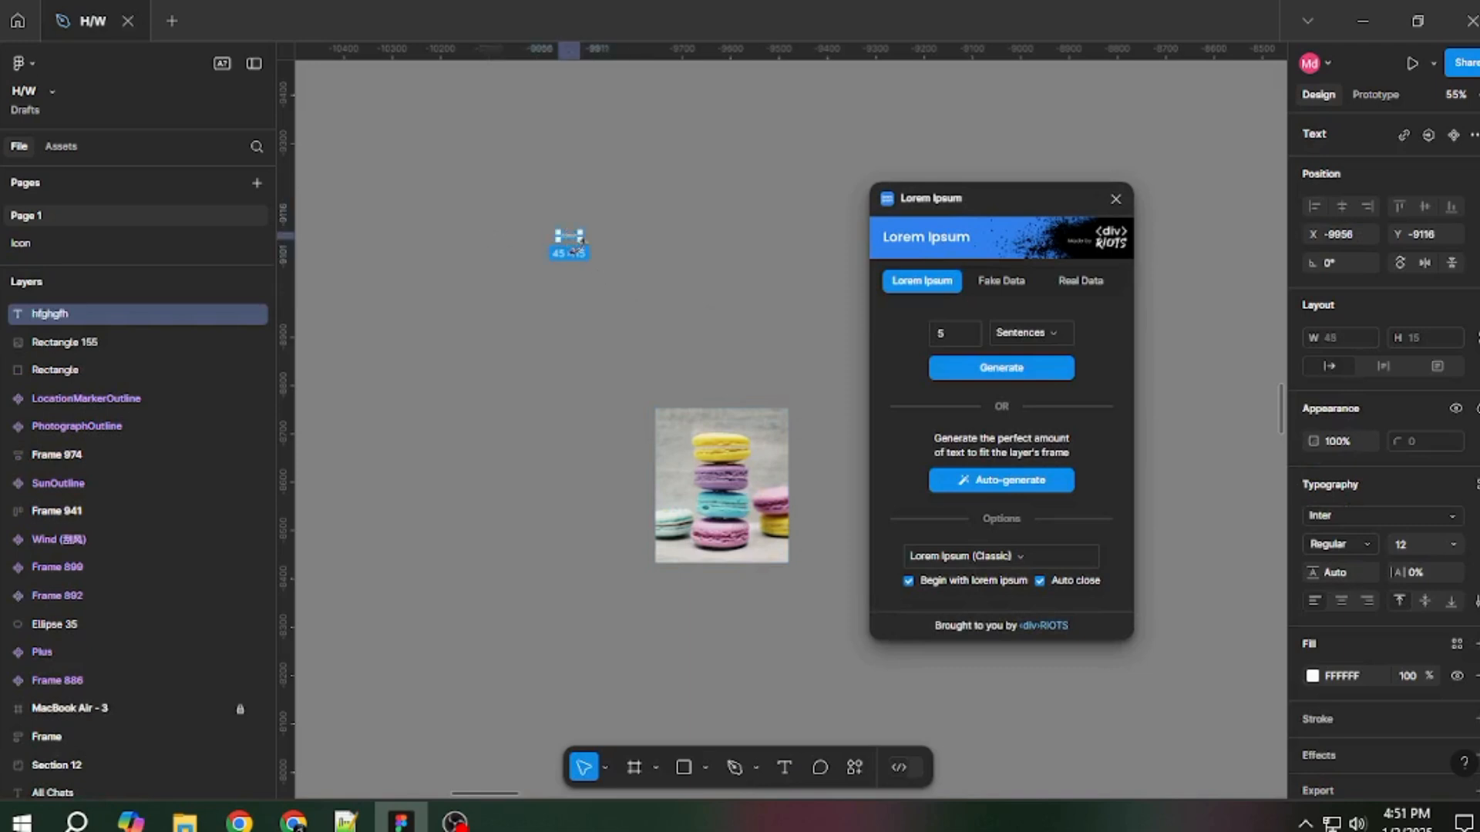
Set the Lorem Ipsum unit to Paragraphs and generate 5 paragraphs into the selected text layer.
click(1034, 333)
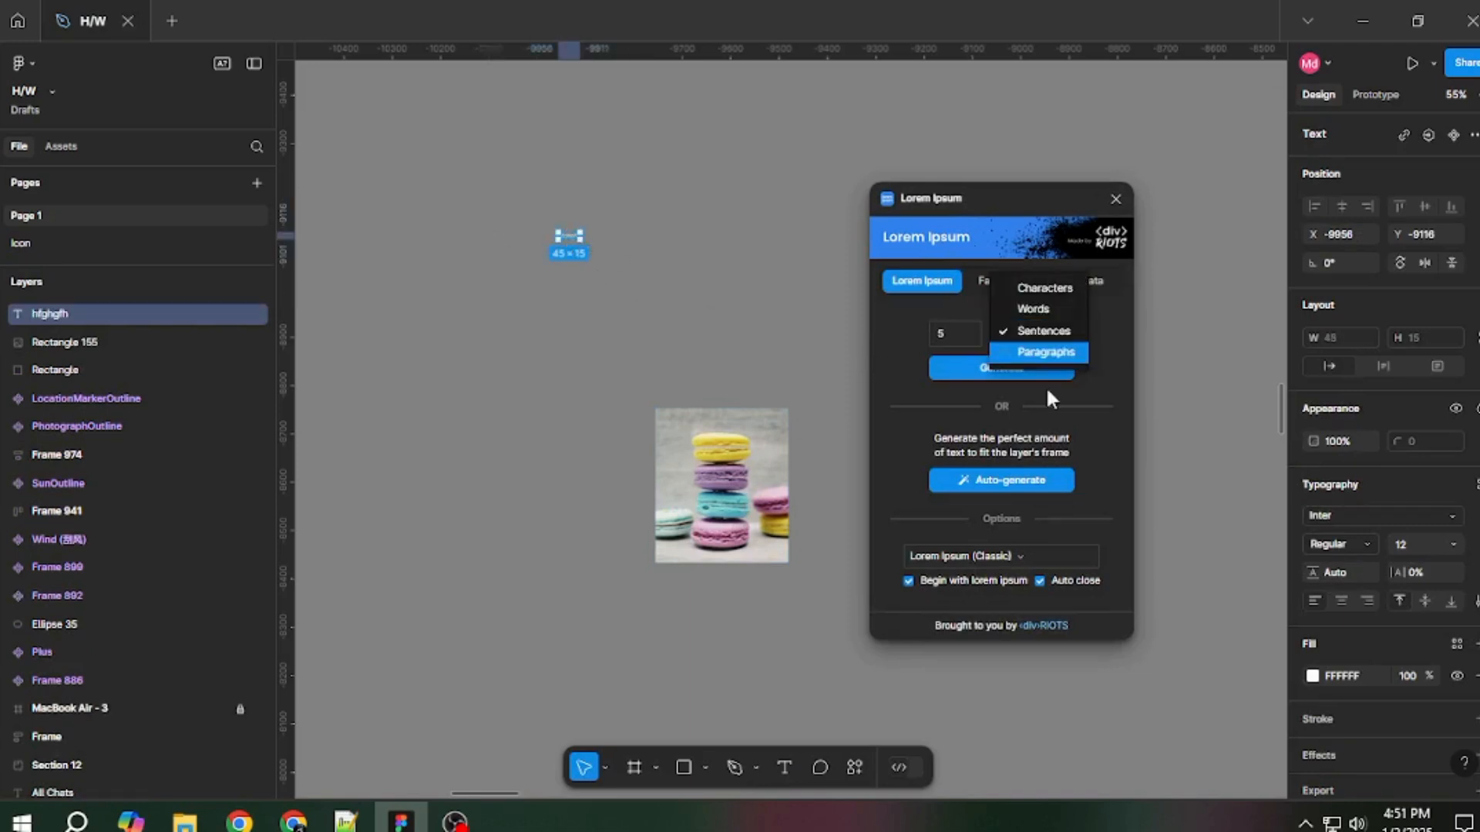
click(1082, 332)
click(1033, 335)
click(1033, 357)
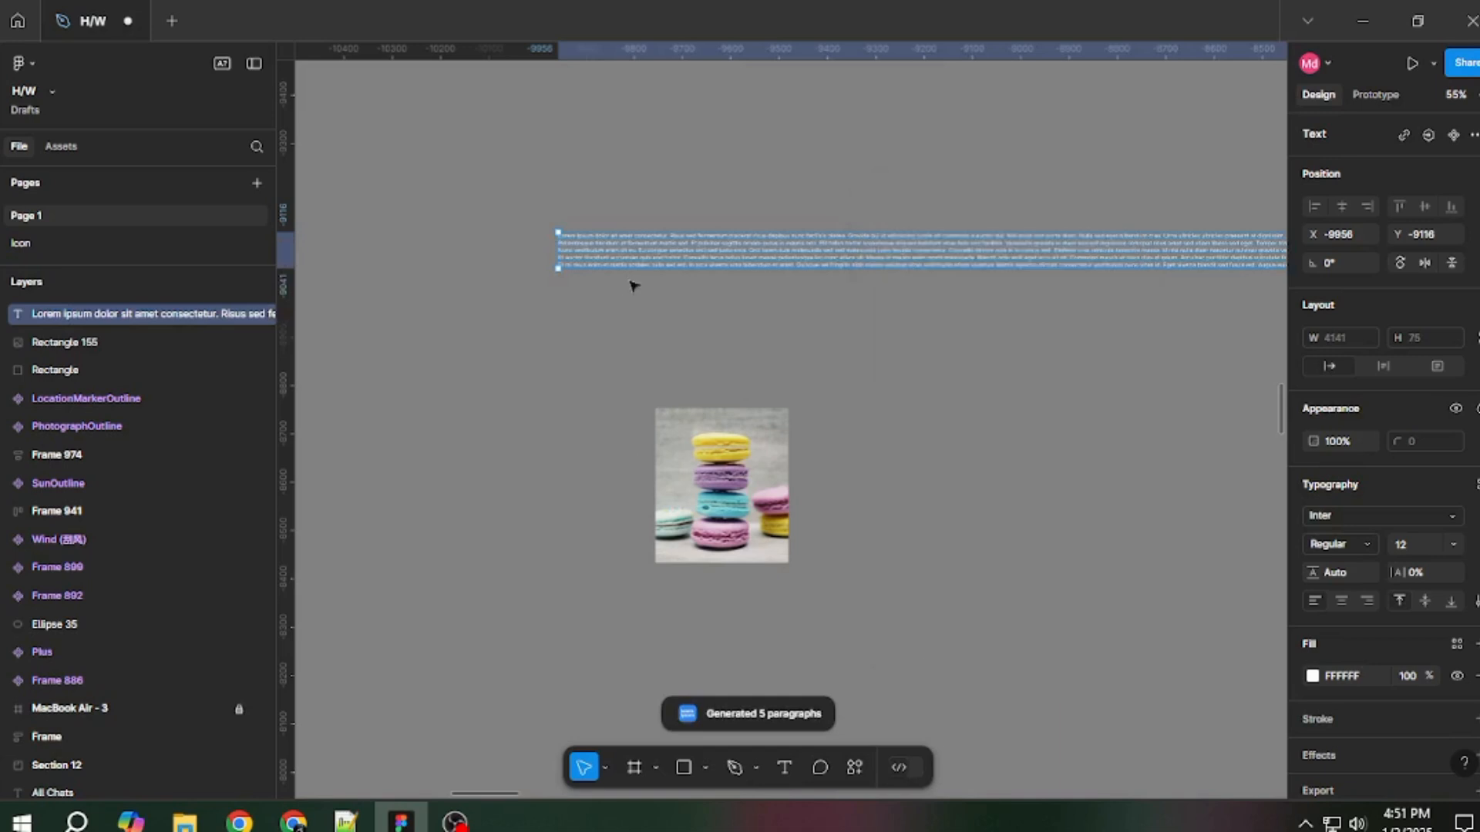
Move the lorem ipsum text to about X -10351, Y -8981 and examine the generated paragraphs up close.
drag(774, 265, 734, 354)
scroll(734, 354, down, 4)
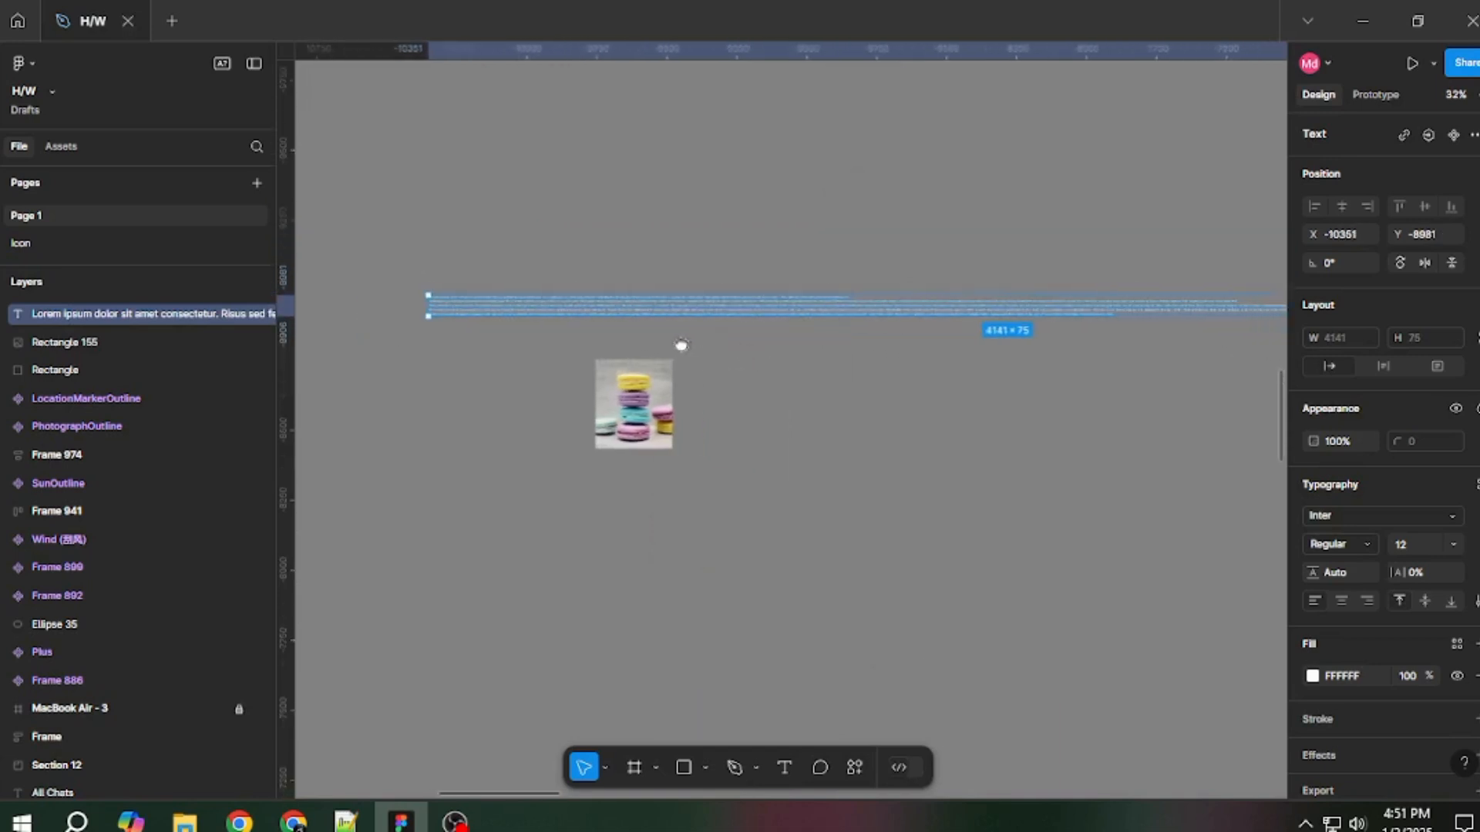
scroll(717, 316, up, 2)
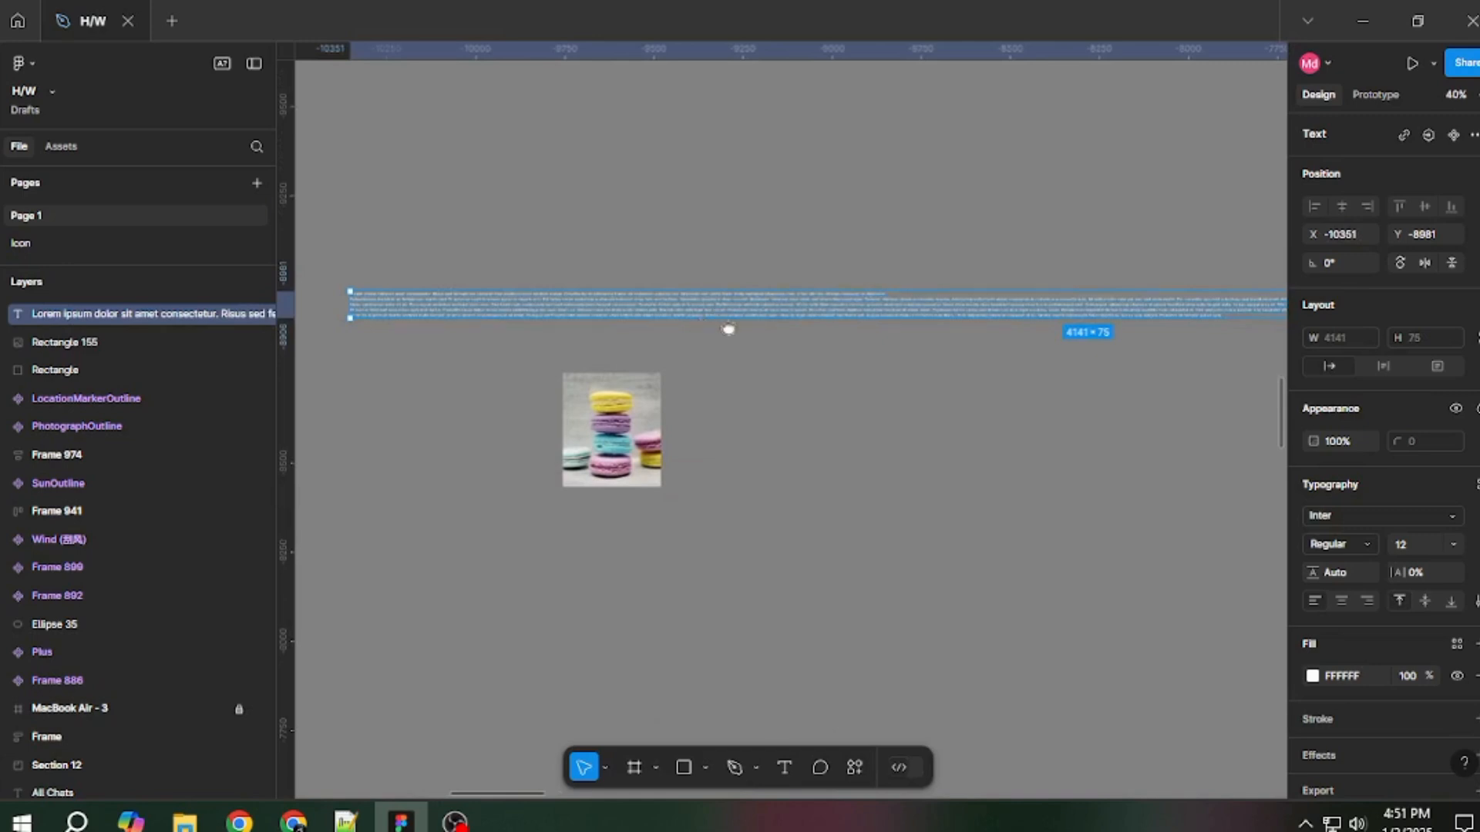
scroll(707, 317, up, 8)
scroll(682, 331, left, 3)
scroll(683, 332, up, 1)
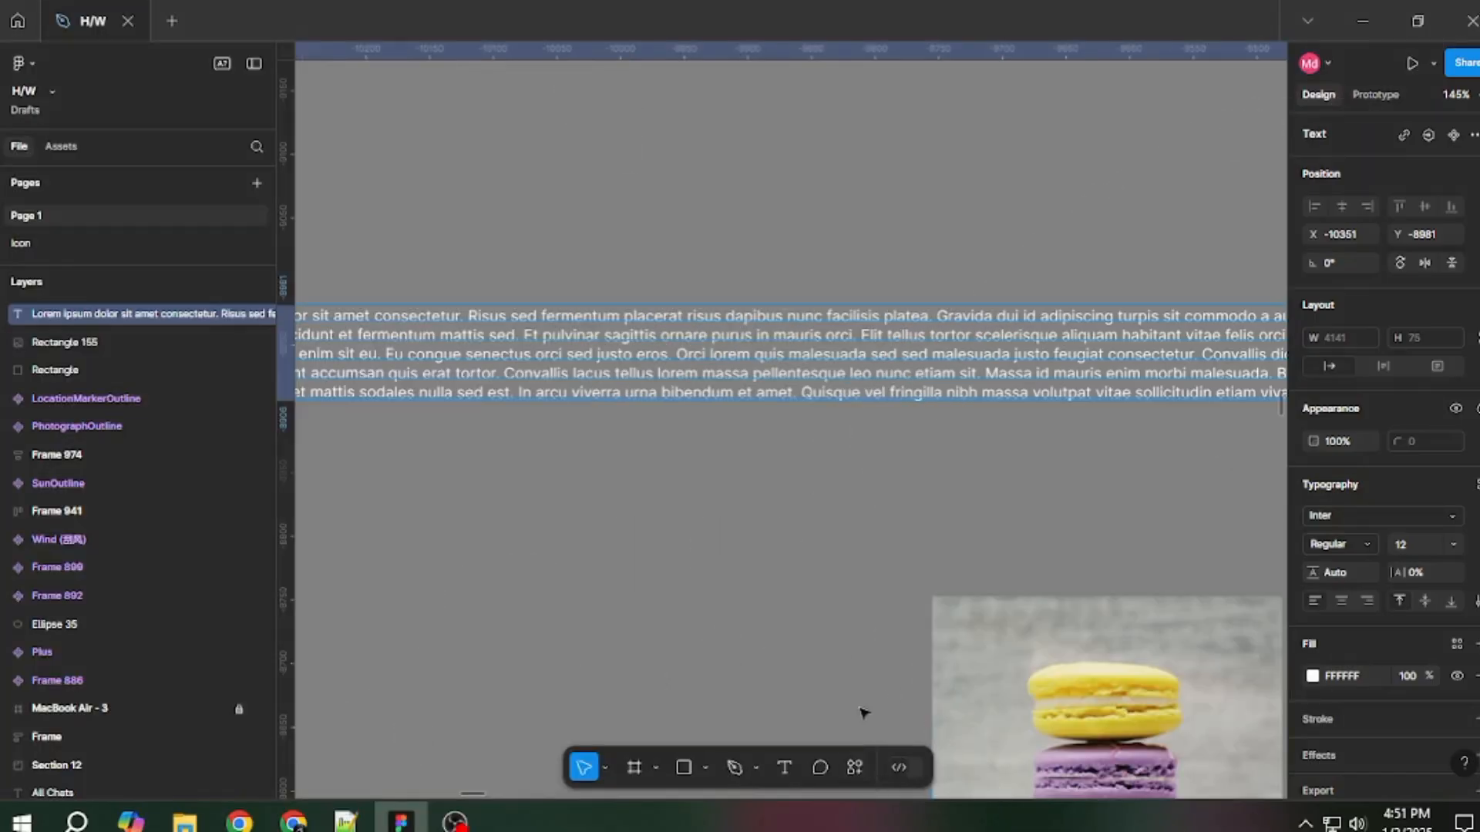
Search the plugins and widgets for Color Palettes and launch the Color Palettes (Colorsinspo) plugin.
click(849, 765)
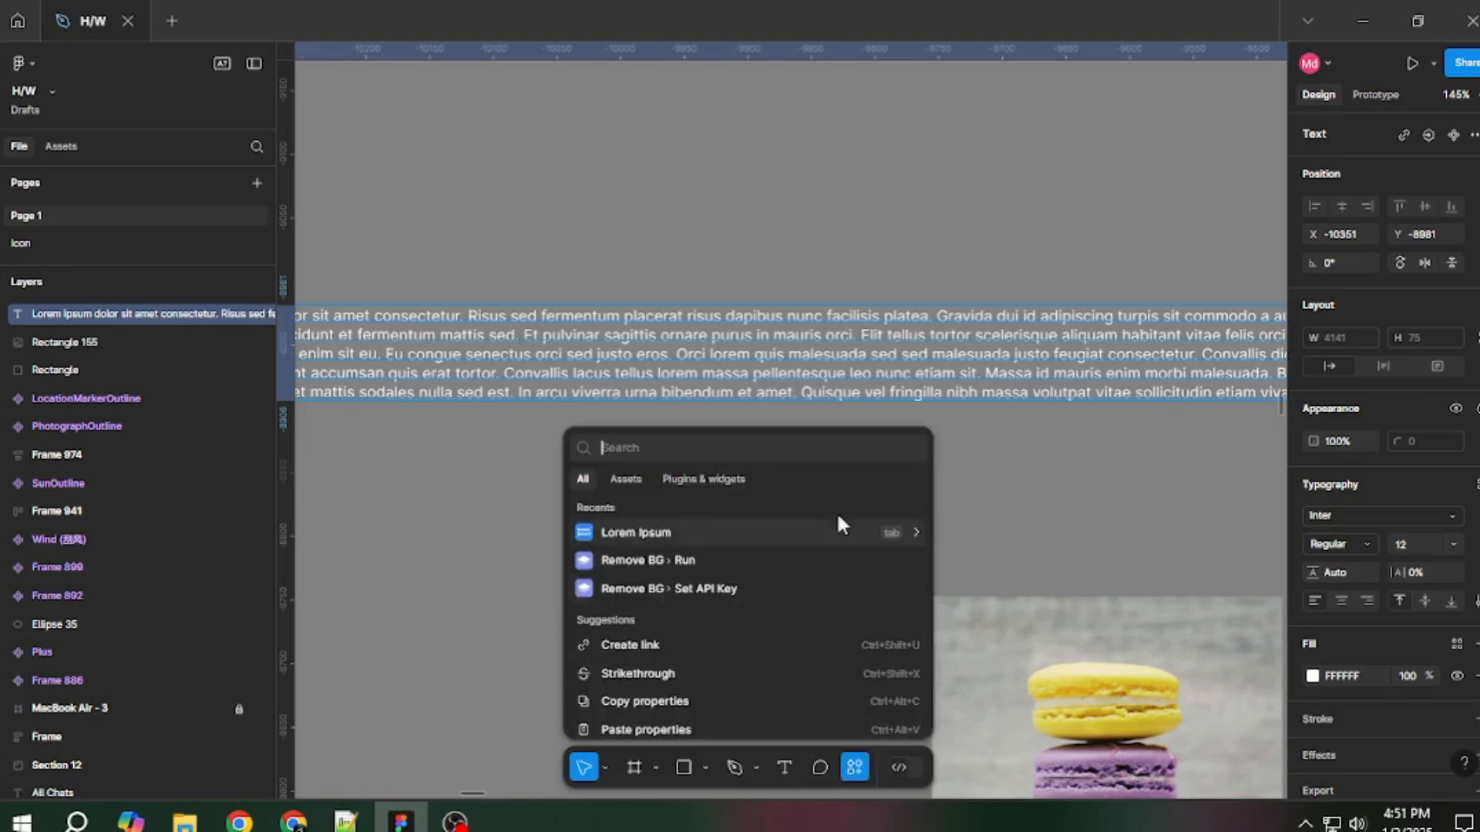
click(704, 481)
key(super+v)
scroll(731, 294, down, 2)
click(729, 401)
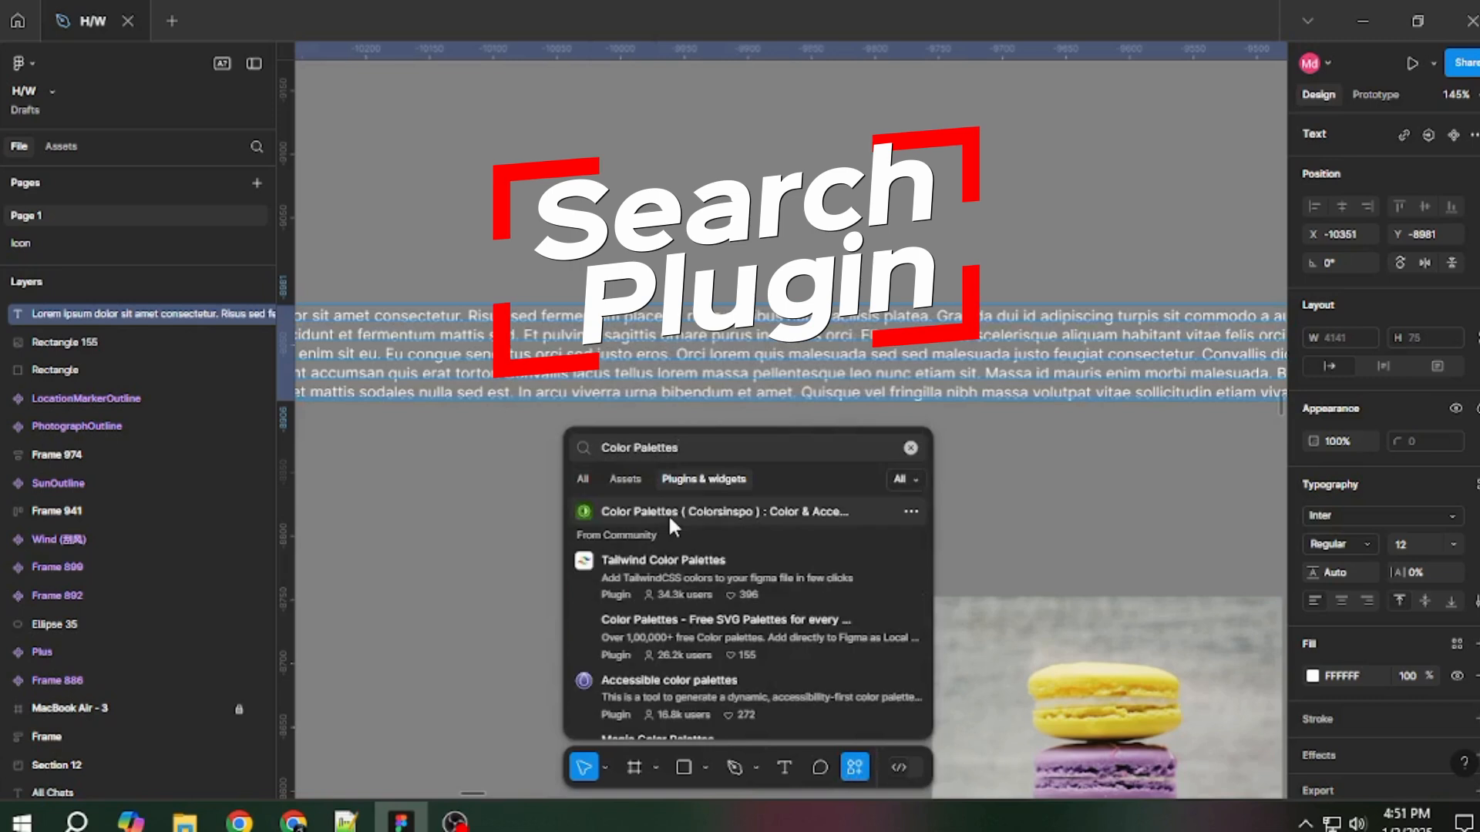
click(626, 510)
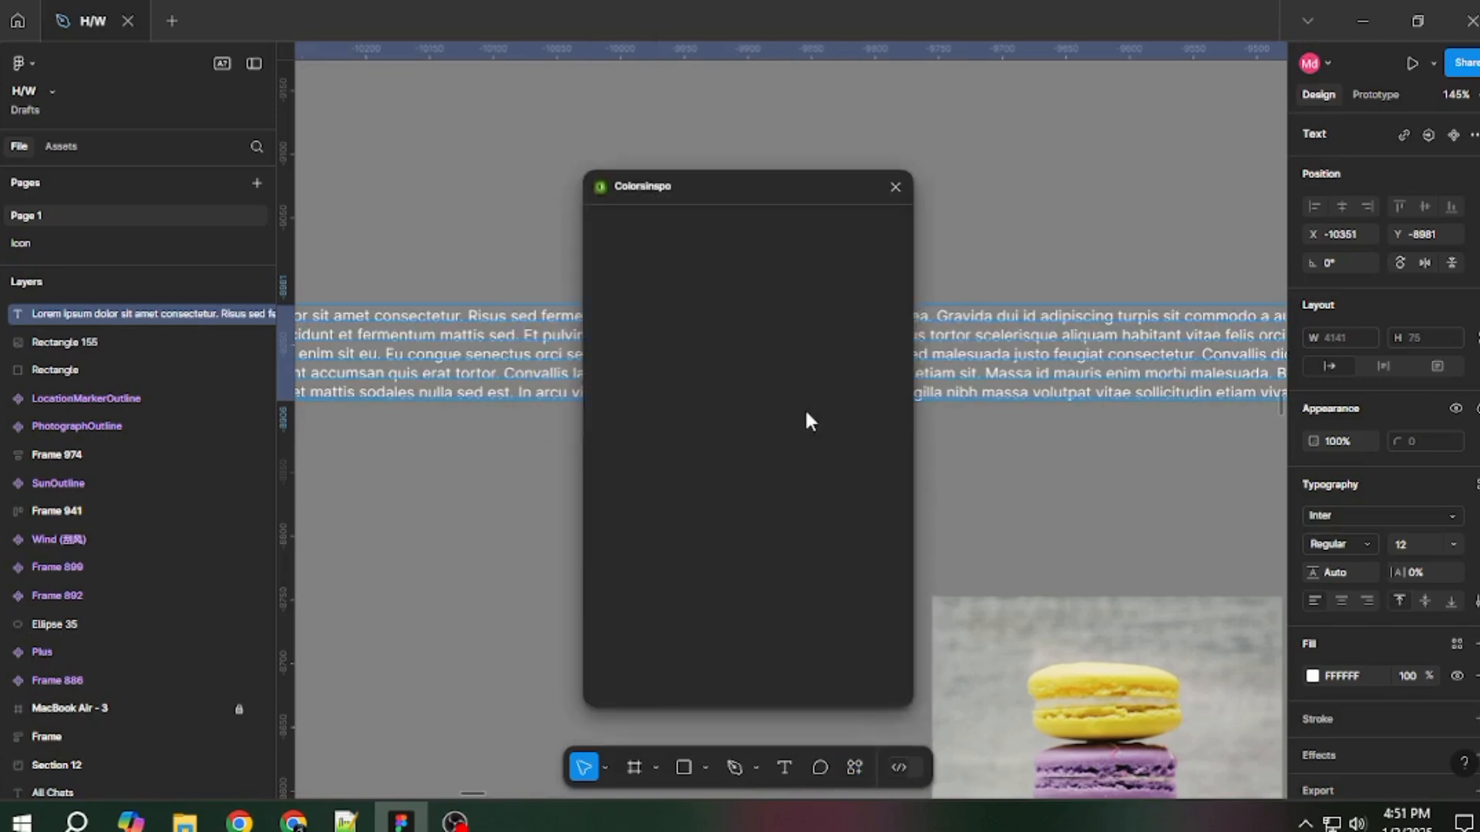
Move the Colorsinspo window aside, open Colors Palettes, and look through Hues and Solid Colors before returning to Palettes.
drag(742, 194, 948, 154)
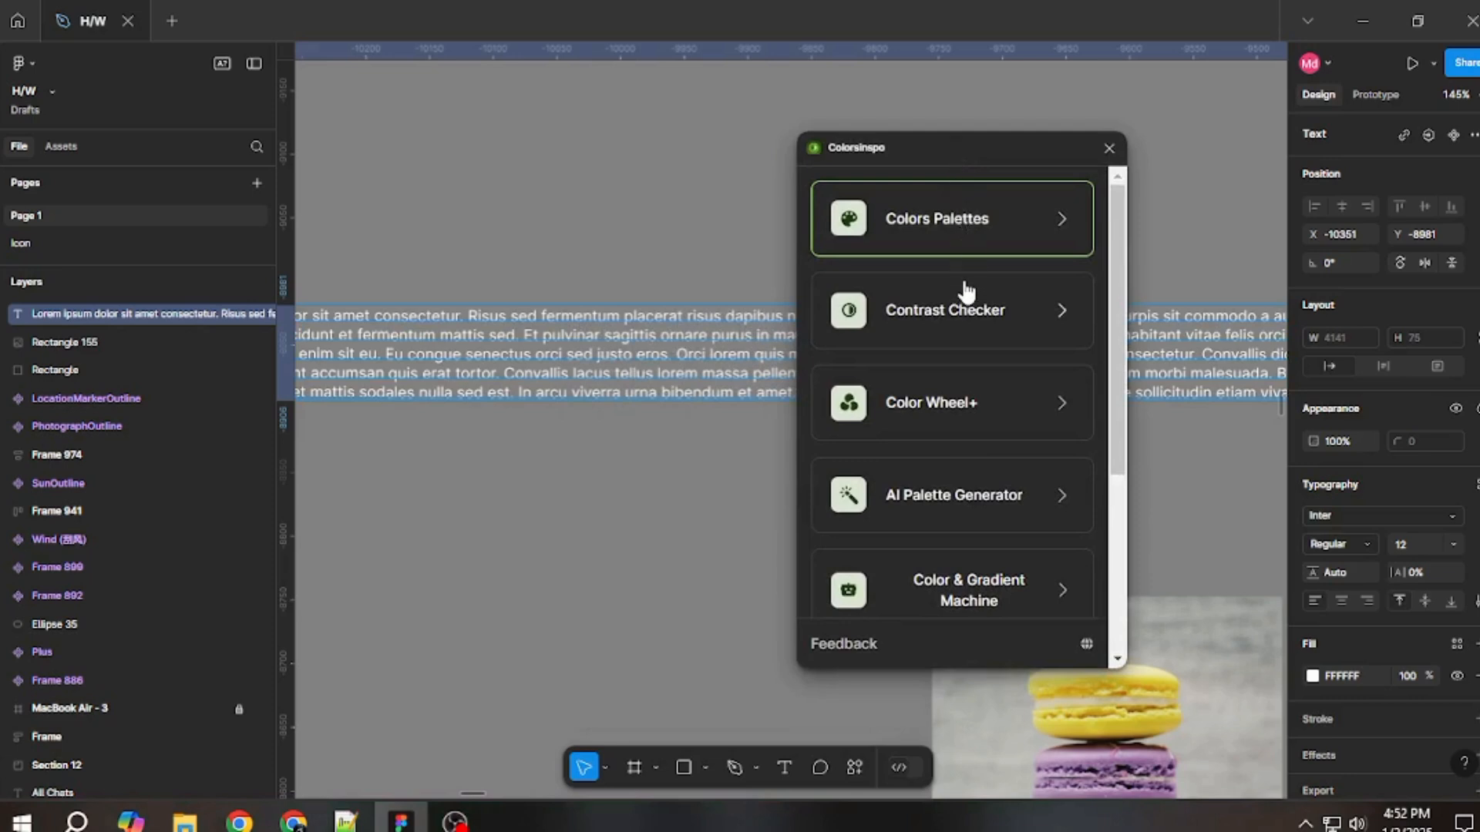
mouse_move(1113, 253)
mouse_down()
mouse_move(1126, 476)
mouse_move(1105, 257)
mouse_up()
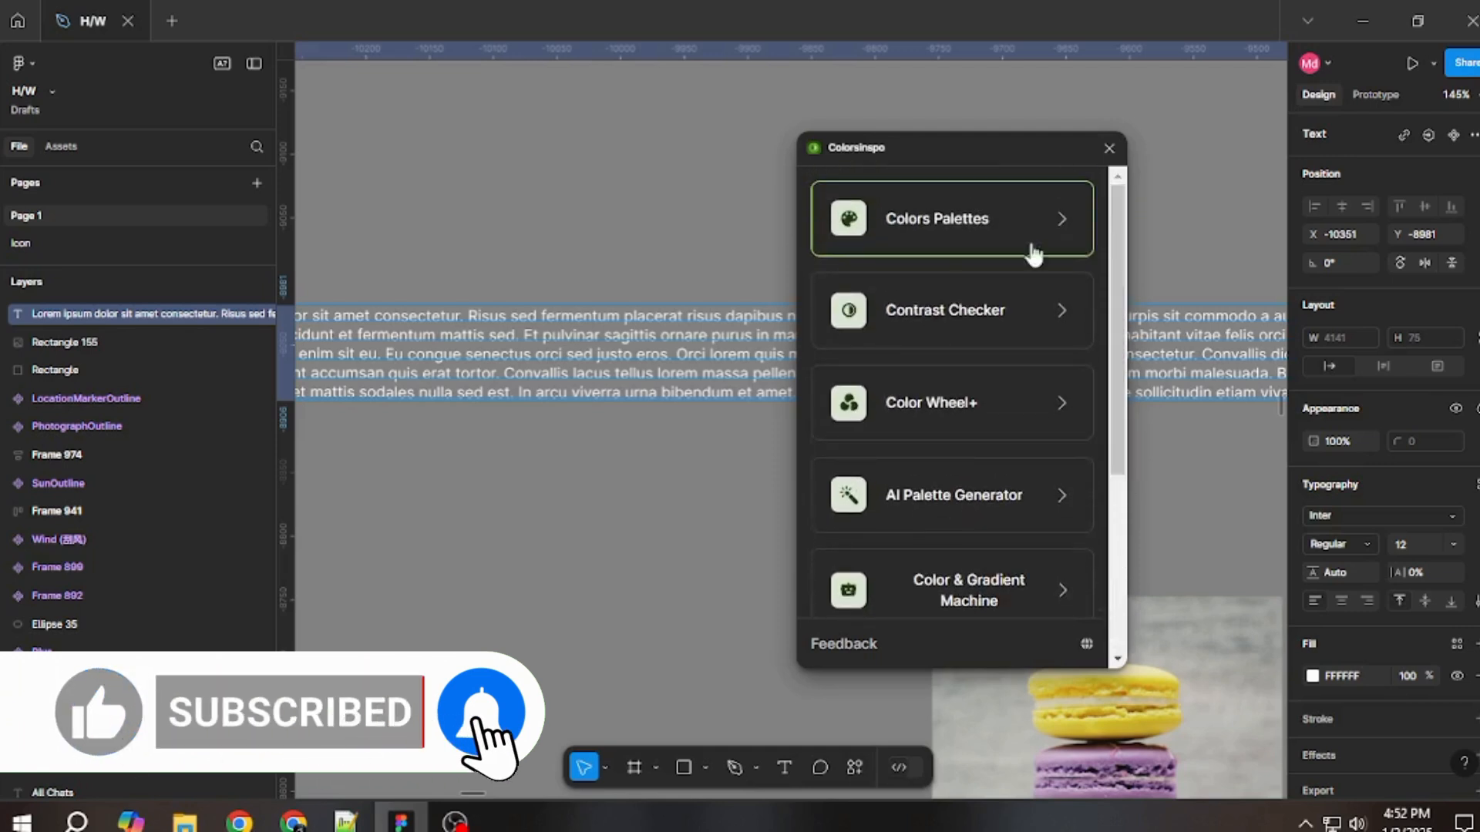
click(934, 222)
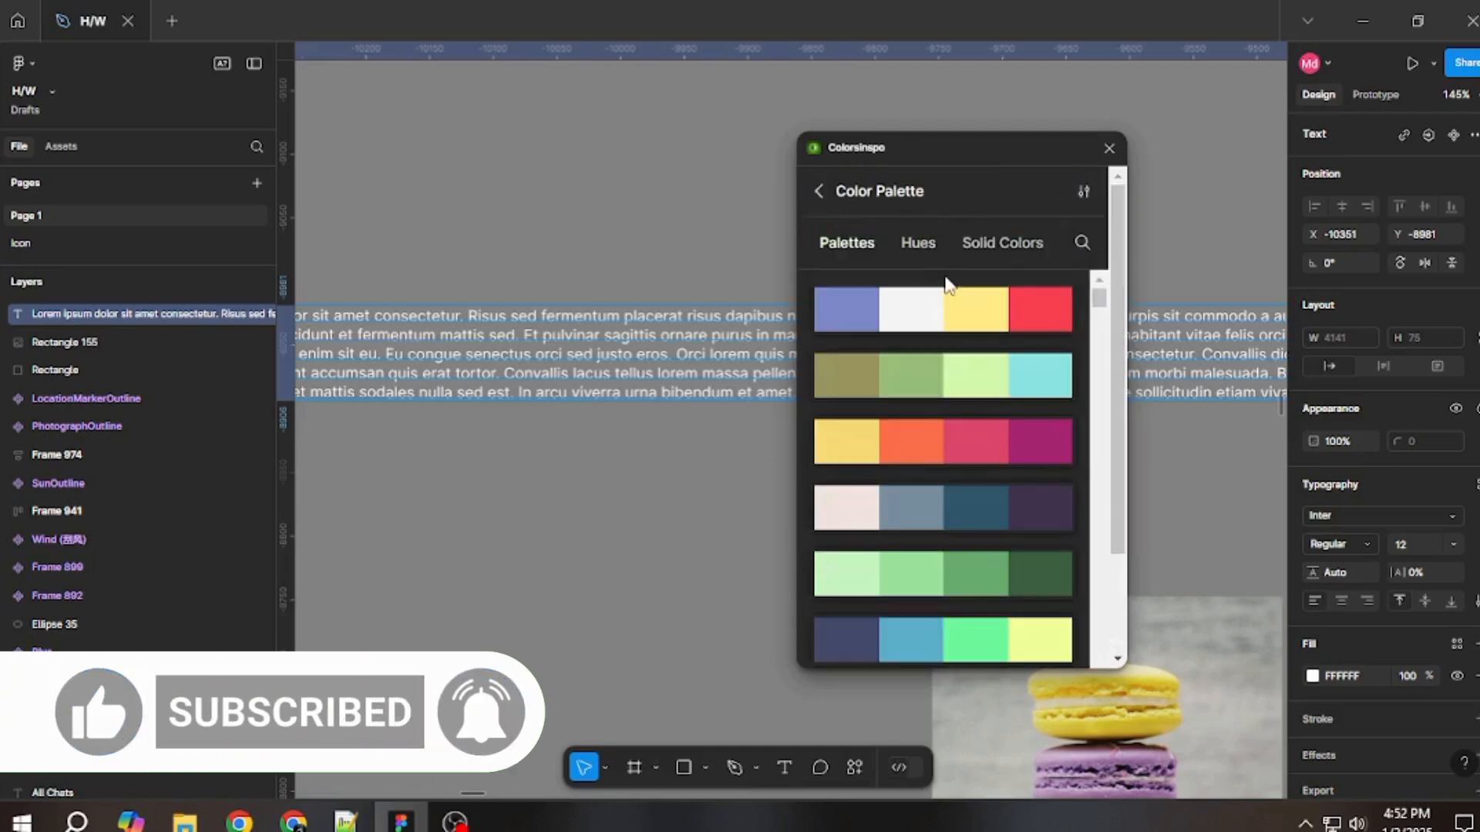
click(916, 245)
click(998, 250)
click(839, 247)
Try the lime C9F658 and pale yellow F1E58A palette swatches on the lorem ipsum text.
drag(1102, 308, 1103, 427)
click(960, 440)
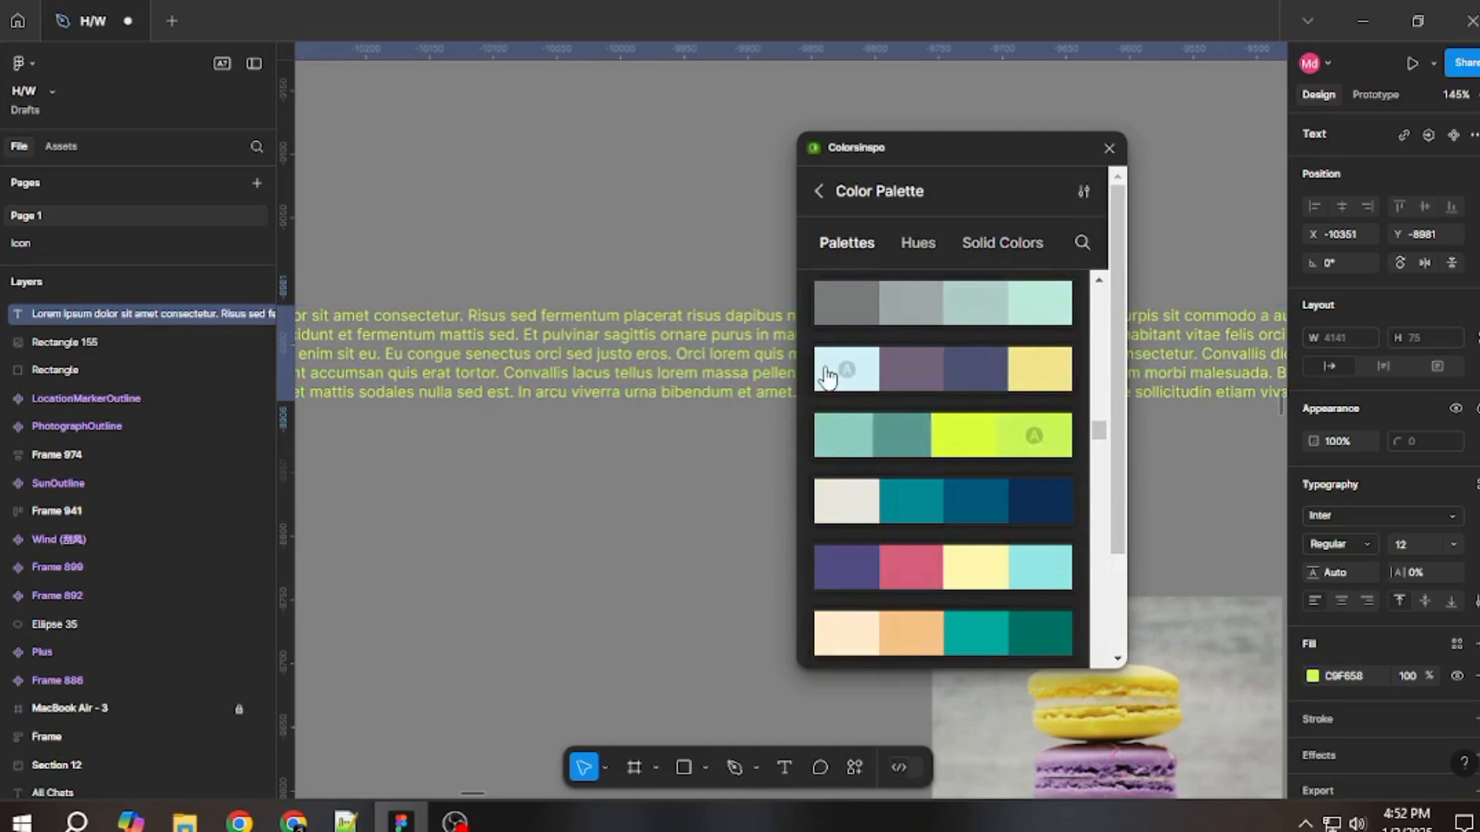
click(970, 382)
click(1032, 389)
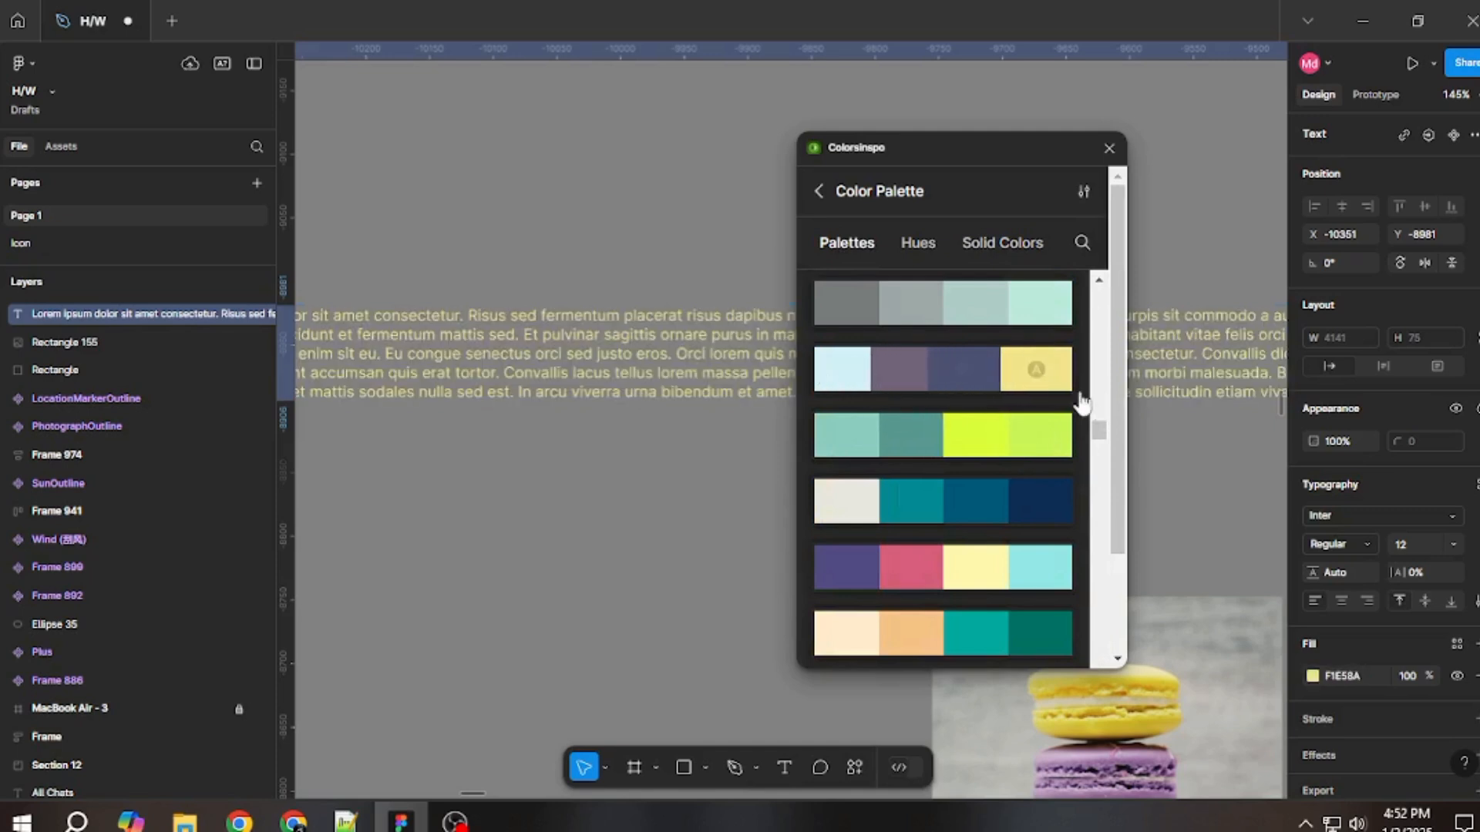
Apply the crimson BB1542 palette swatch to the lorem ipsum text, close Colorsinspo, and deselect the text.
drag(1099, 430, 1099, 446)
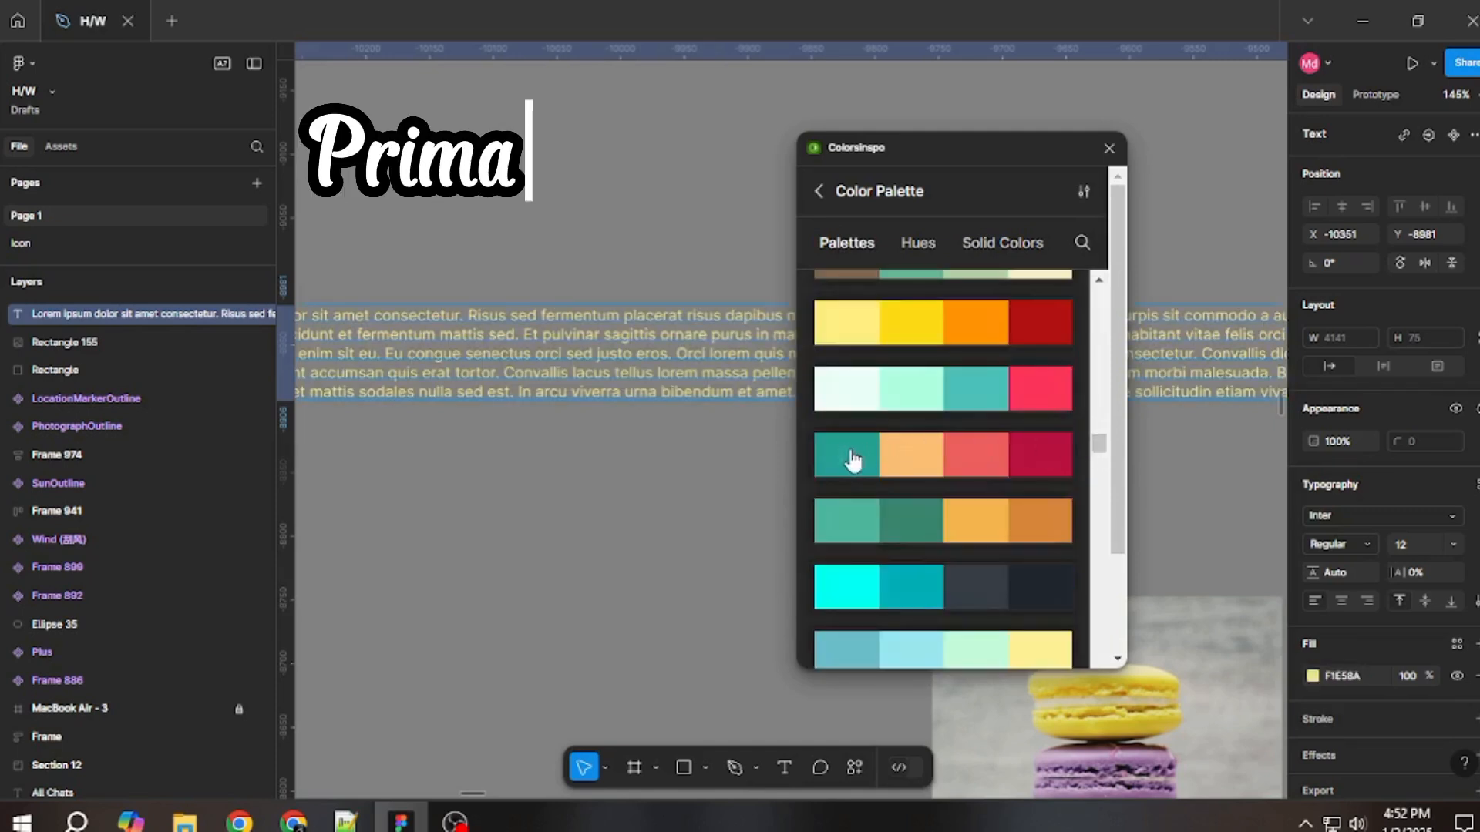
click(968, 459)
click(1042, 459)
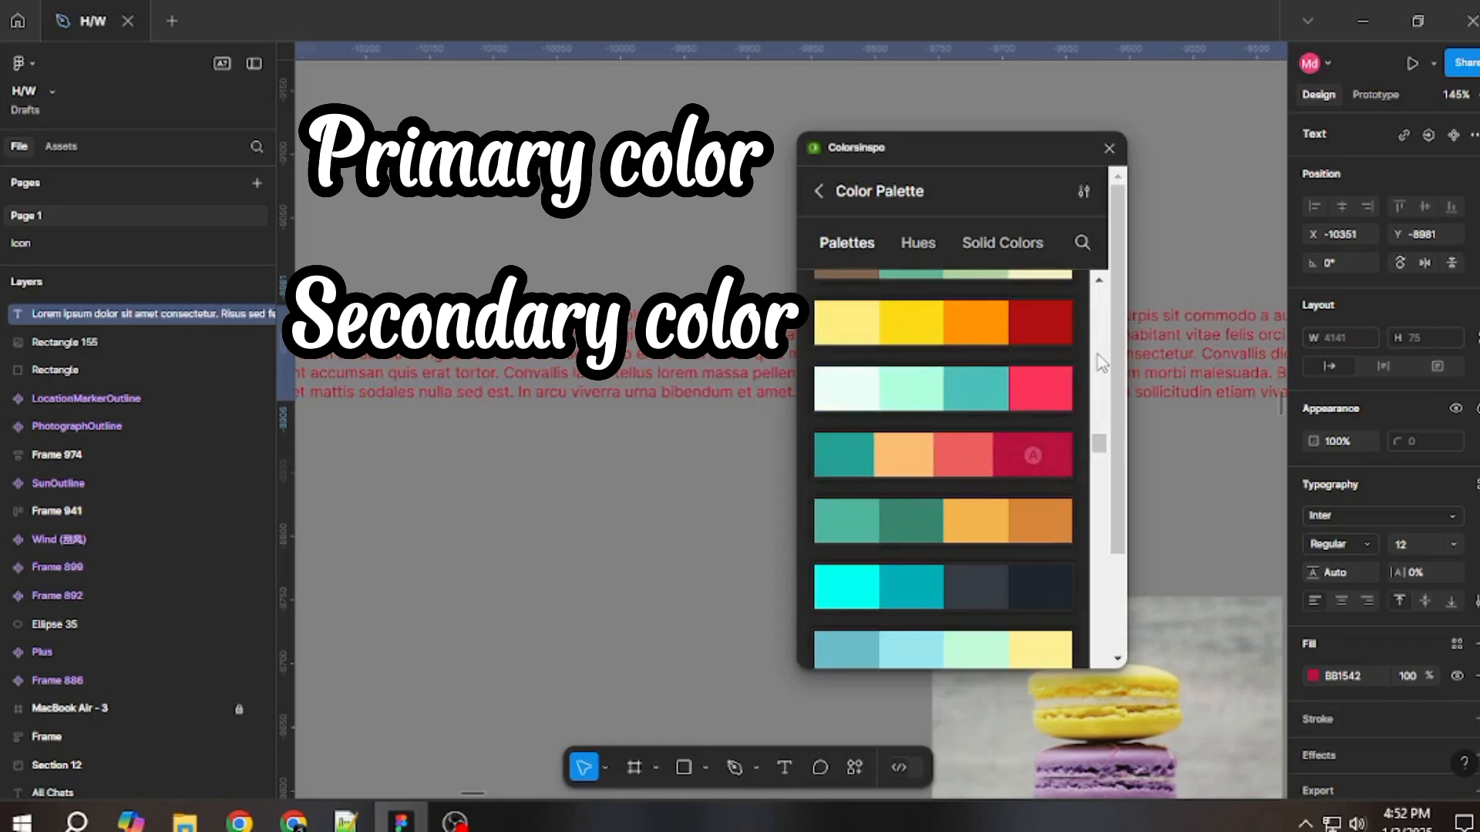
click(1109, 148)
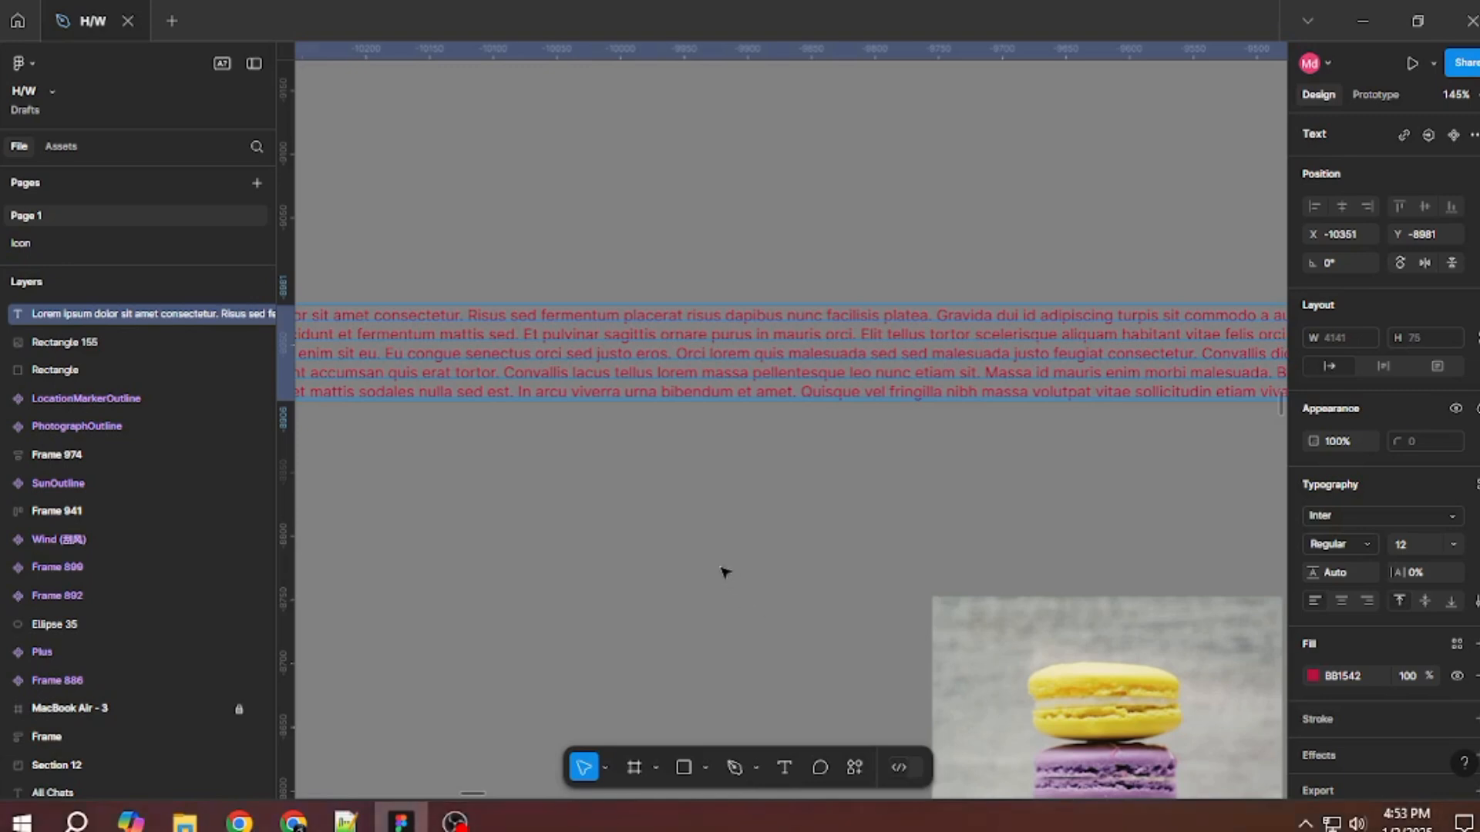
click(709, 531)
scroll(661, 511, down, 4)
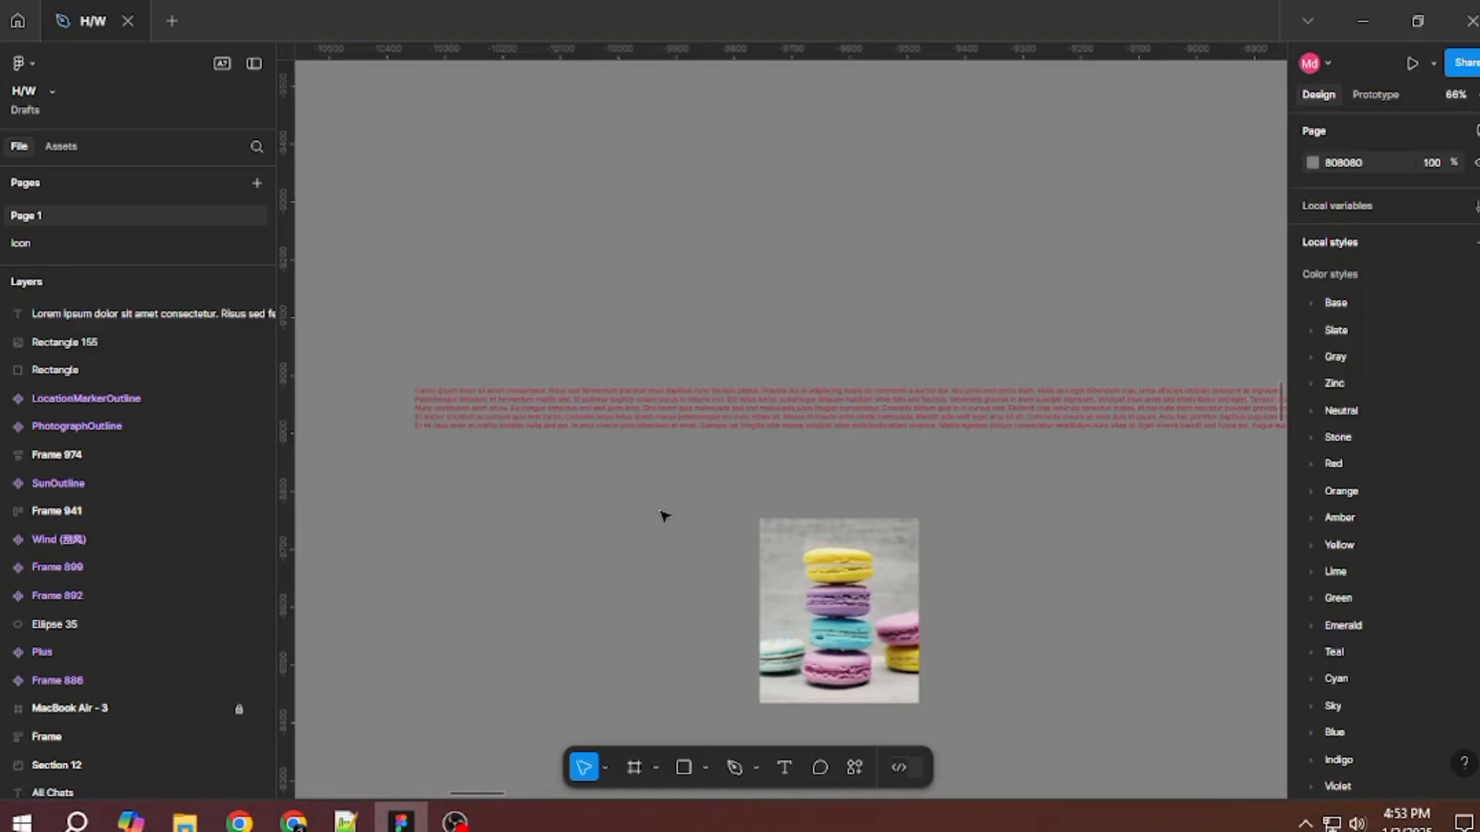